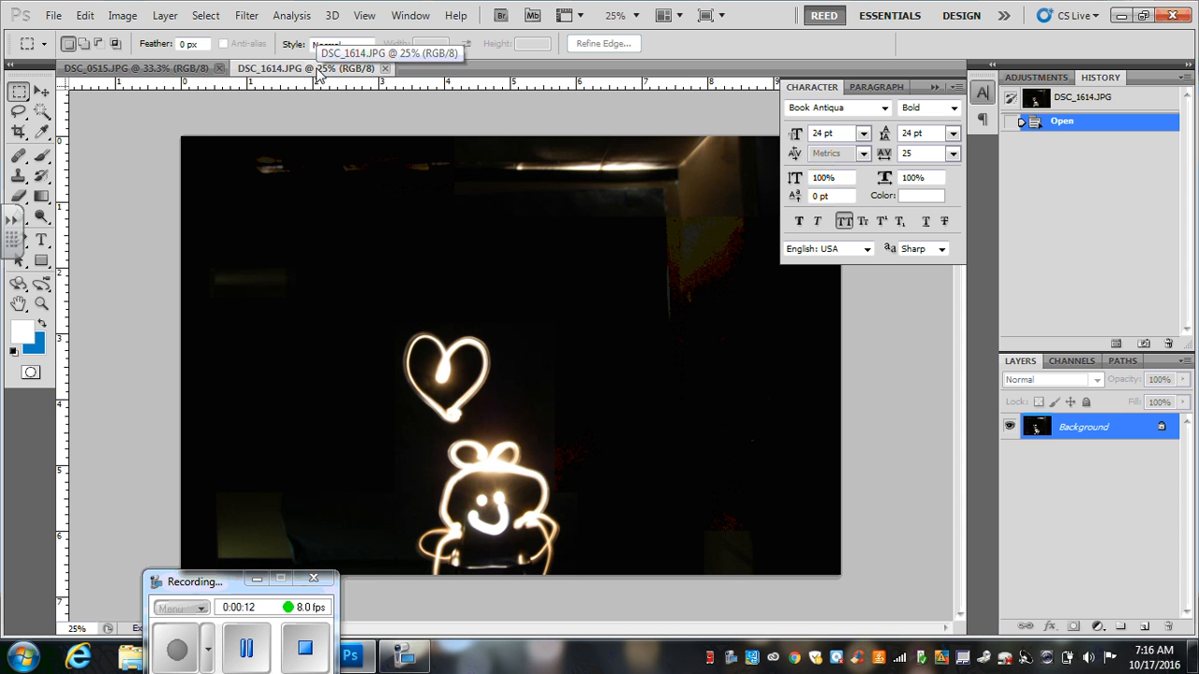
# - Add a Levels adjustment layer to DSC_1614.JPG with a black input level of 49 and midtones of 0.75
pyautogui.click(132, 70)
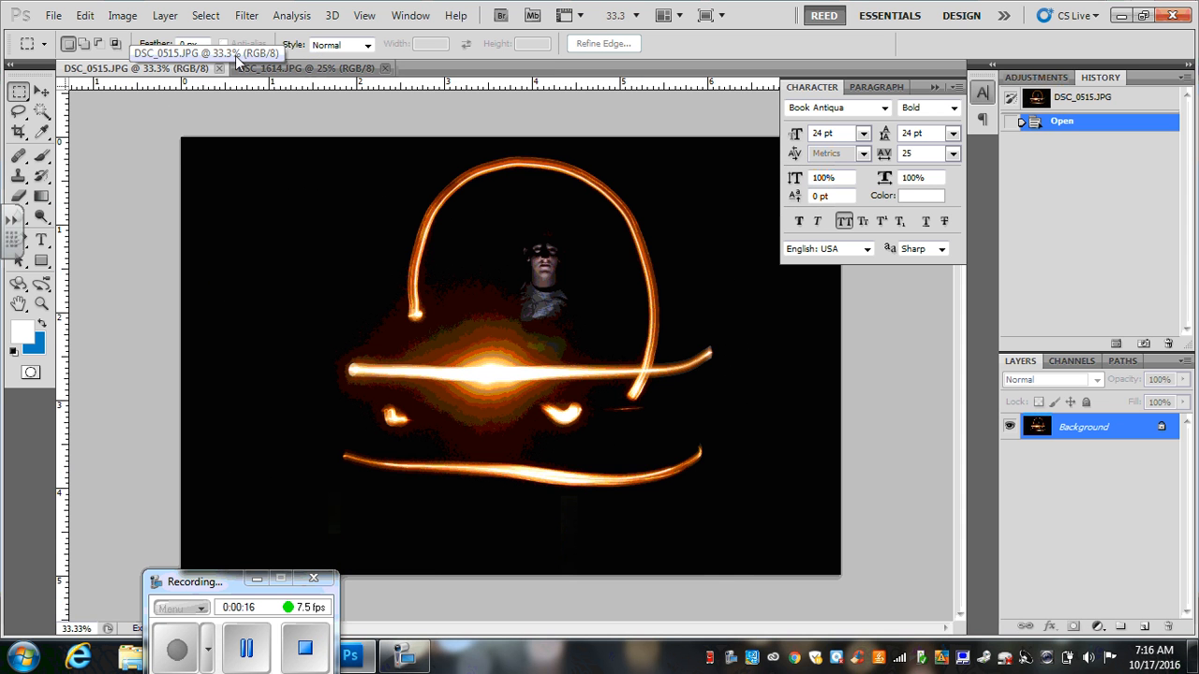
pyautogui.click(276, 69)
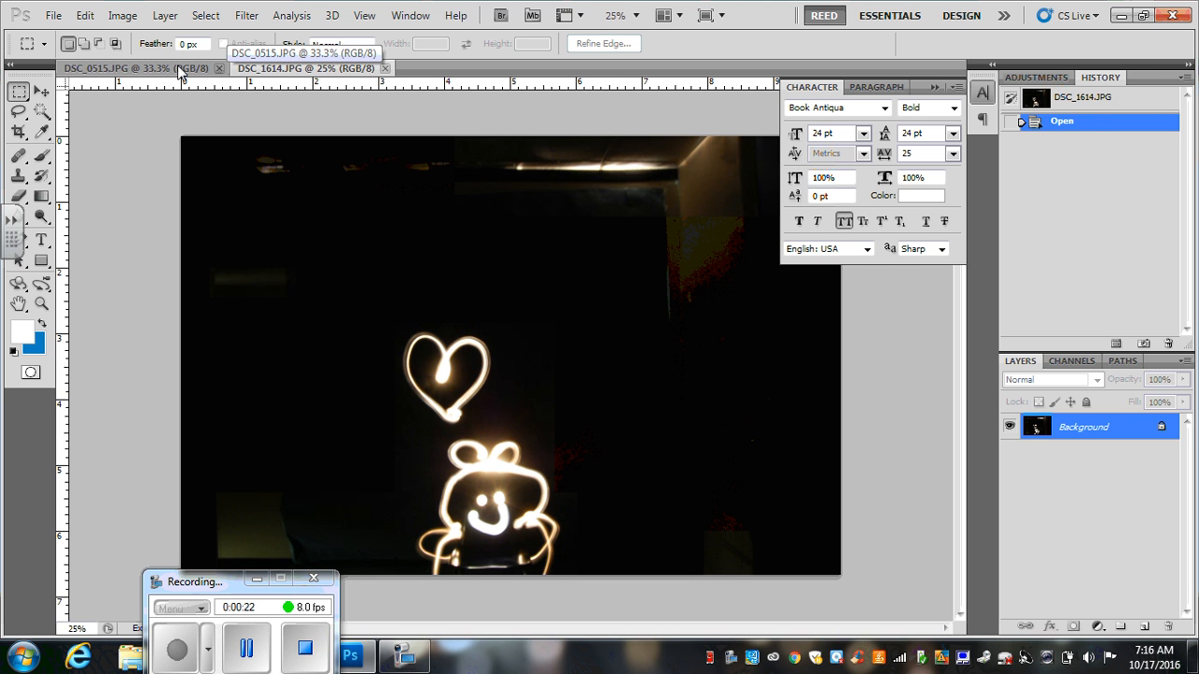
pyautogui.click(1047, 78)
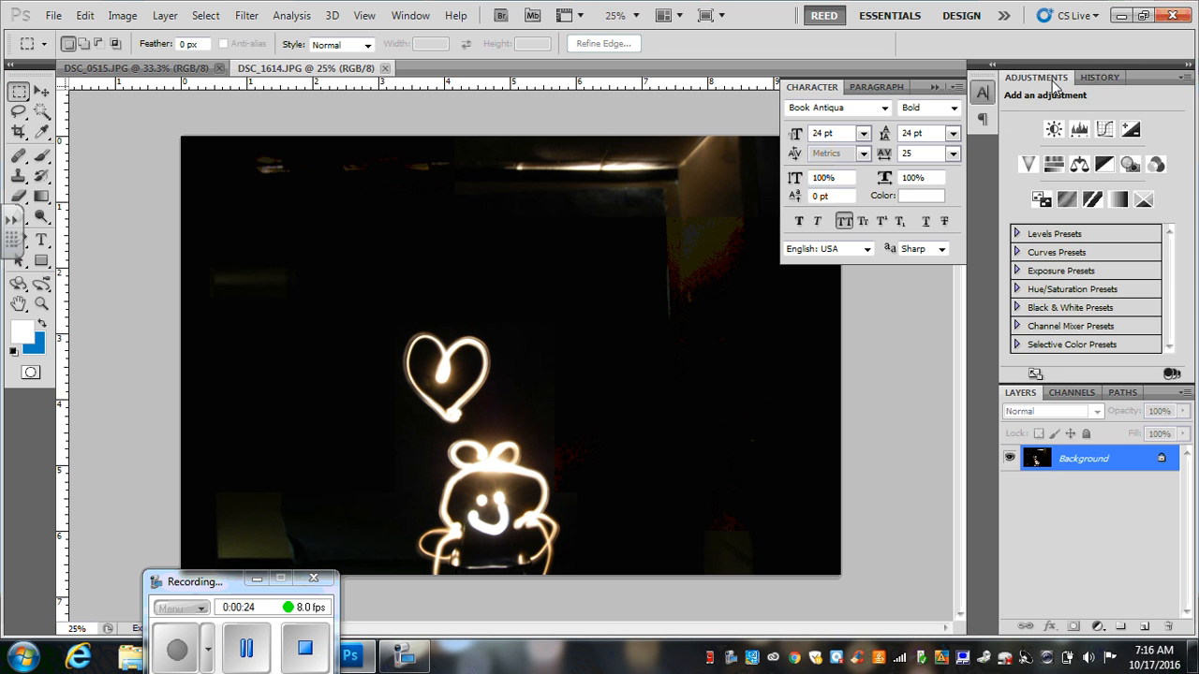
pyautogui.click(1077, 129)
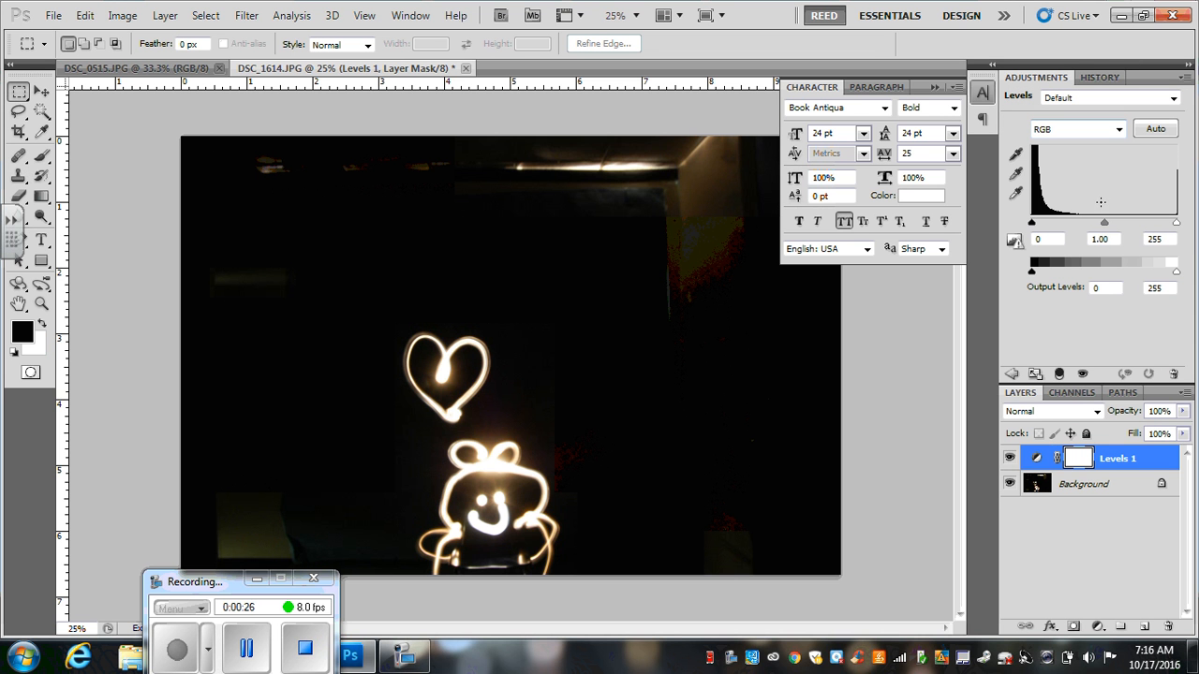
pyautogui.moveTo(1105, 223)
pyautogui.mouseDown()
pyautogui.moveTo(1086, 223)
pyautogui.moveTo(1119, 225)
pyautogui.mouseUp()
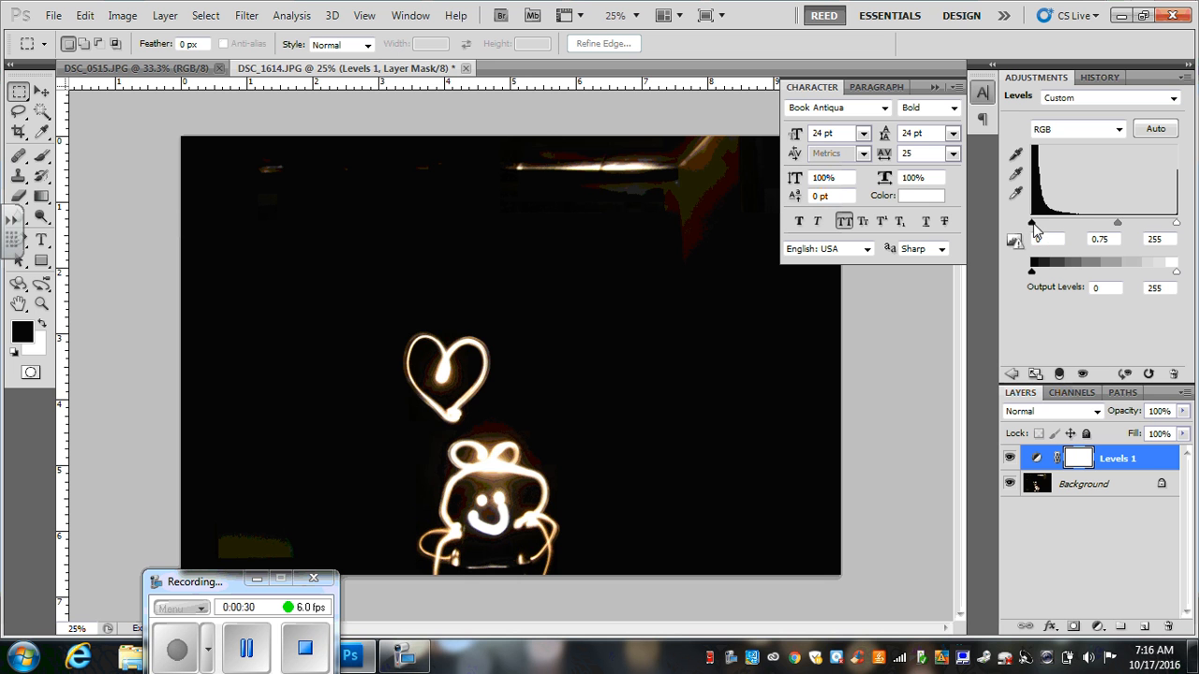
pyautogui.moveTo(1033, 225); pyautogui.dragTo(1053, 222)
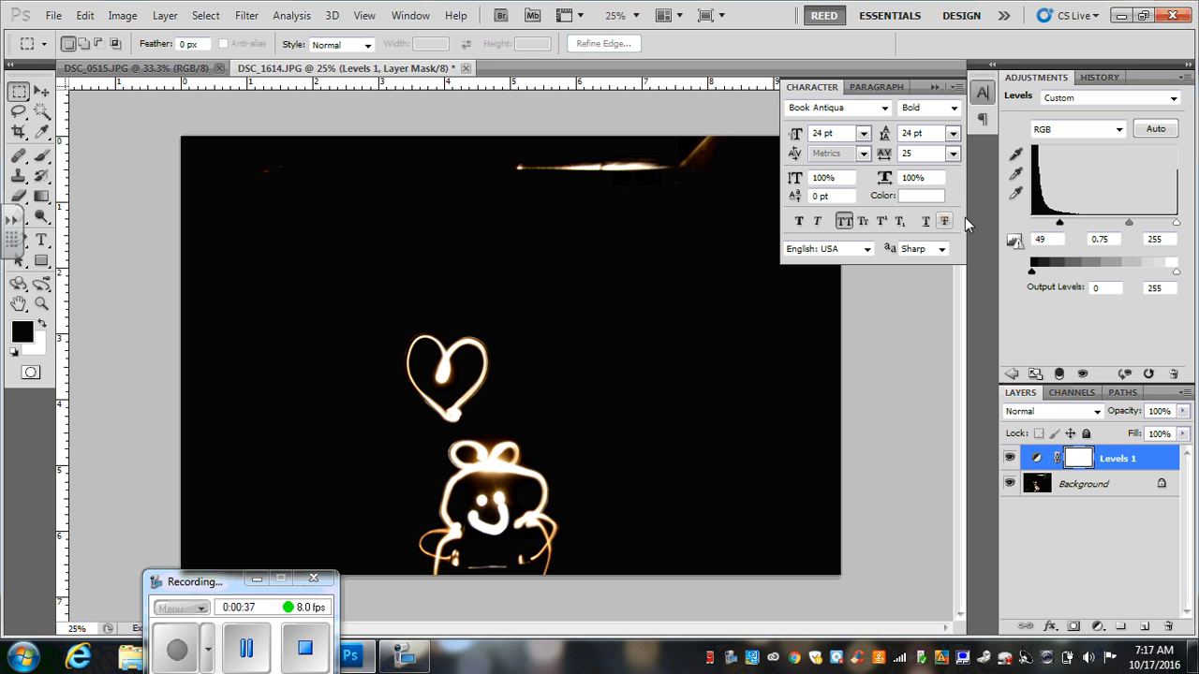
# - Add a Levels adjustment layer to DSC_0515.JPG and set its midtones to 1.04
pyautogui.click(167, 75)
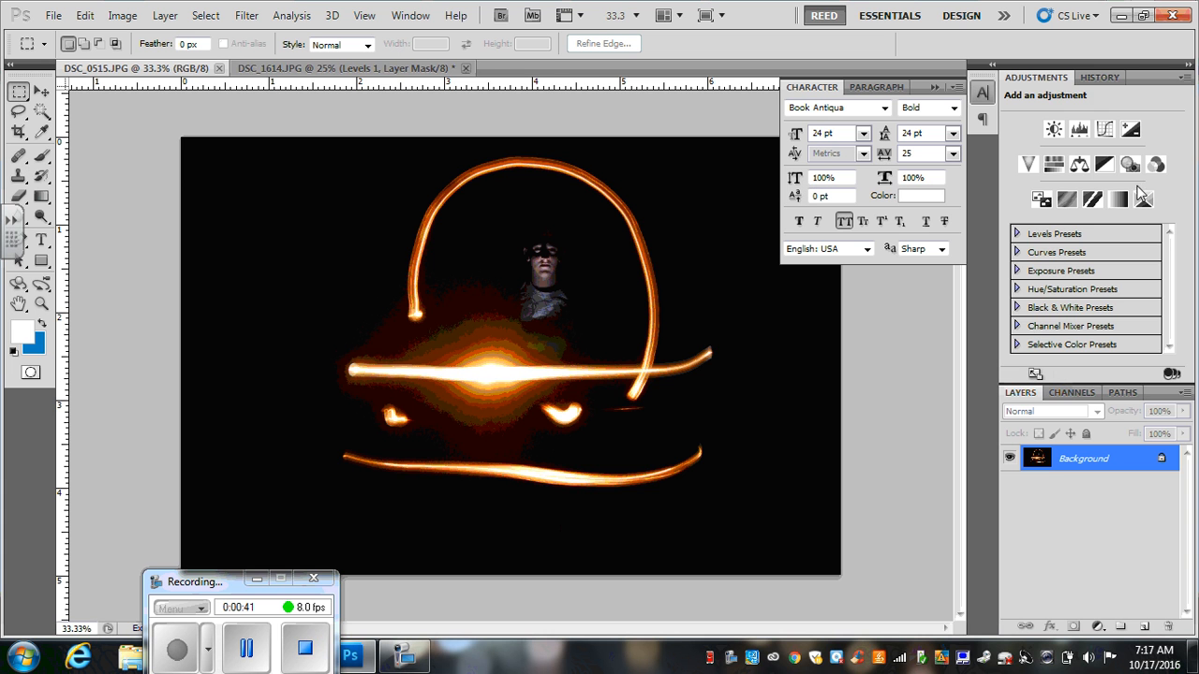
pyautogui.click(1079, 130)
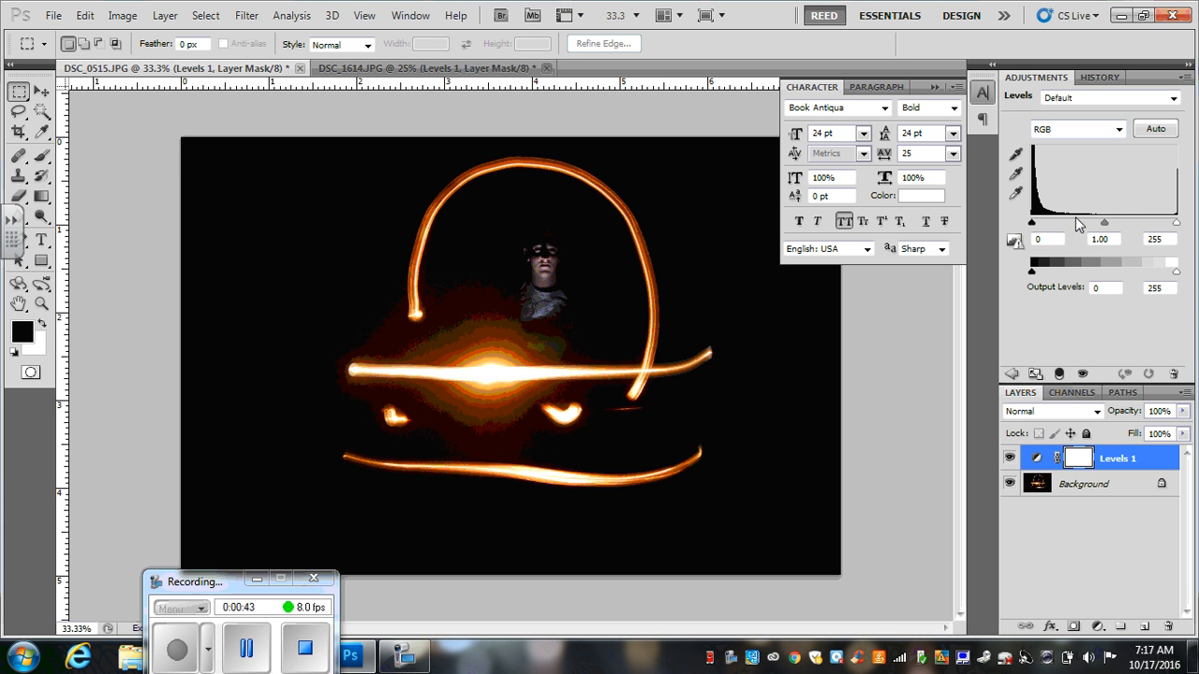
pyautogui.moveTo(1104, 221)
pyautogui.mouseDown()
pyautogui.moveTo(1082, 221)
pyautogui.moveTo(1104, 223)
pyautogui.mouseUp()
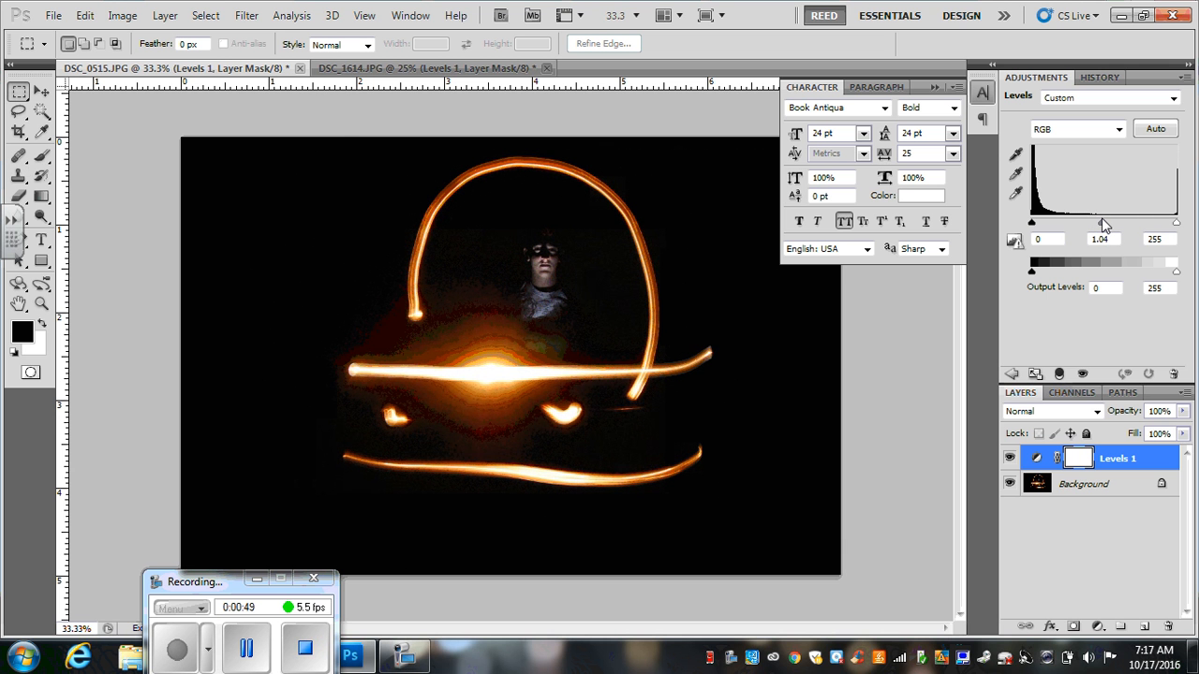
# - Return to DSC_1614.JPG and set up the Clone Stamp tool with a brush size of 125
pyautogui.click(503, 72)
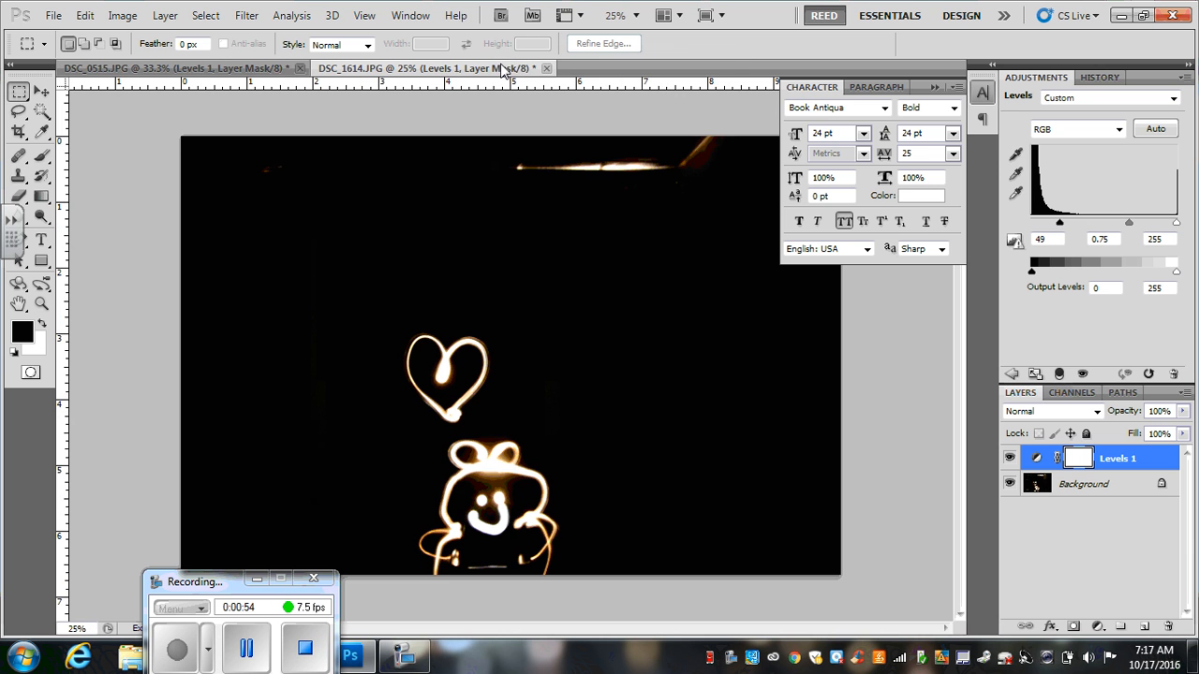
pyautogui.click(18, 176)
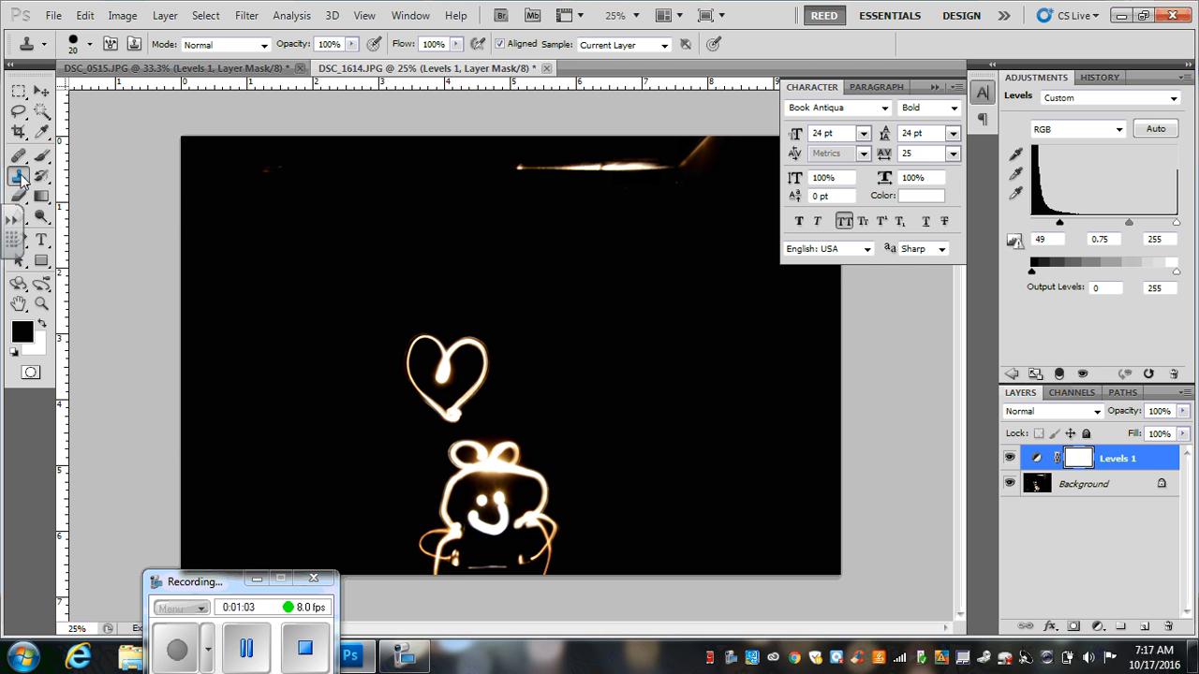
pyautogui.press(']')
pyautogui.press(']')
pyautogui.press(']')
pyautogui.press(']')
pyautogui.press(']')
pyautogui.press(']')
pyautogui.press(']')
pyautogui.press(']')
pyautogui.press(']')
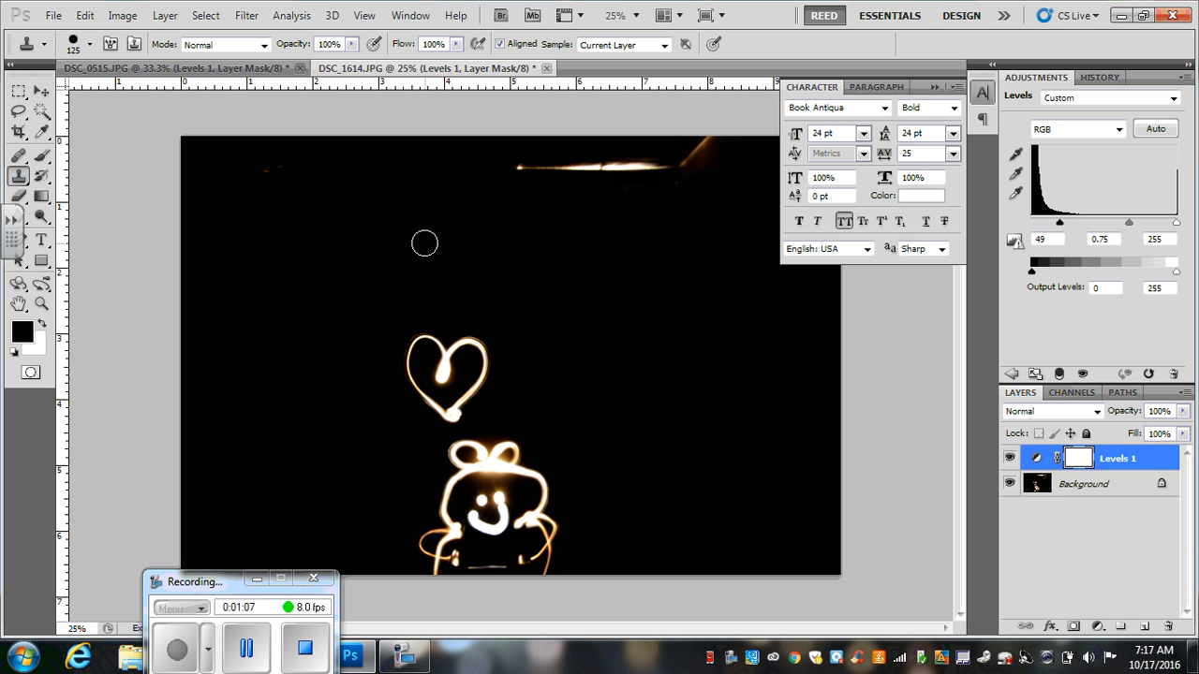
# - Clone black background over the bright light streak along the photo's upper edge, working on the Background layer
pyautogui.keyDown('alt'); pyautogui.click(493, 217); pyautogui.keyUp('alt')
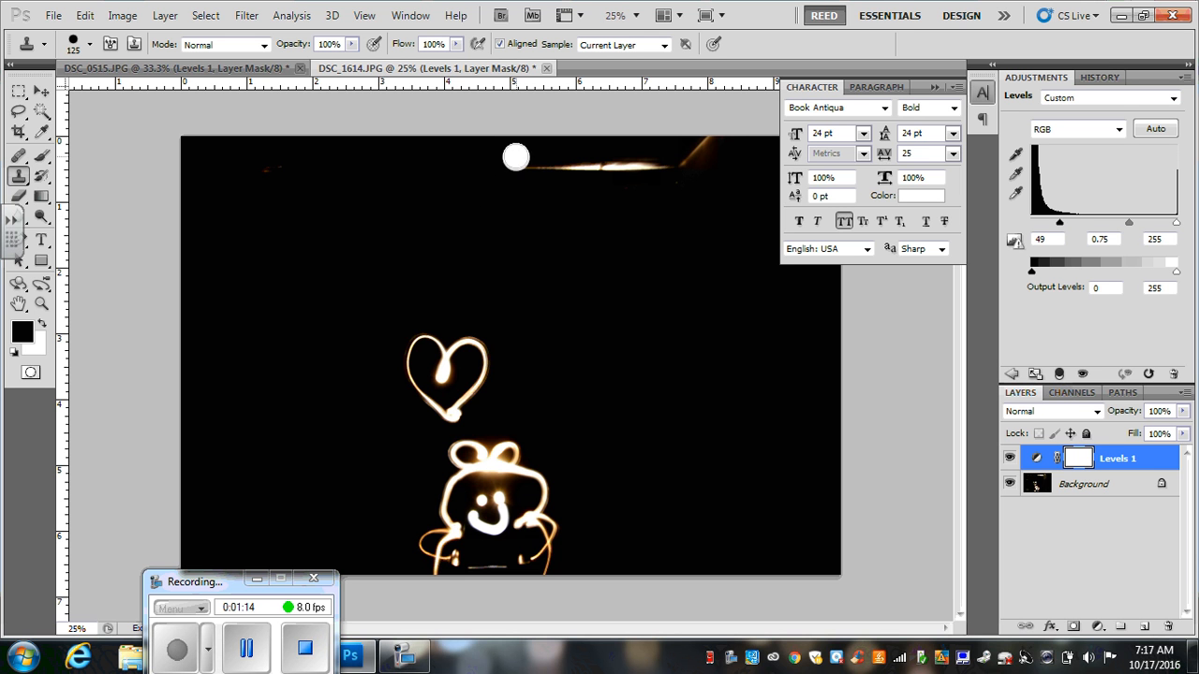
pyautogui.moveTo(516, 161)
pyautogui.mouseDown()
pyautogui.moveTo(630, 171)
pyautogui.moveTo(697, 163)
pyautogui.moveTo(711, 147)
pyautogui.moveTo(520, 173)
pyautogui.mouseUp()
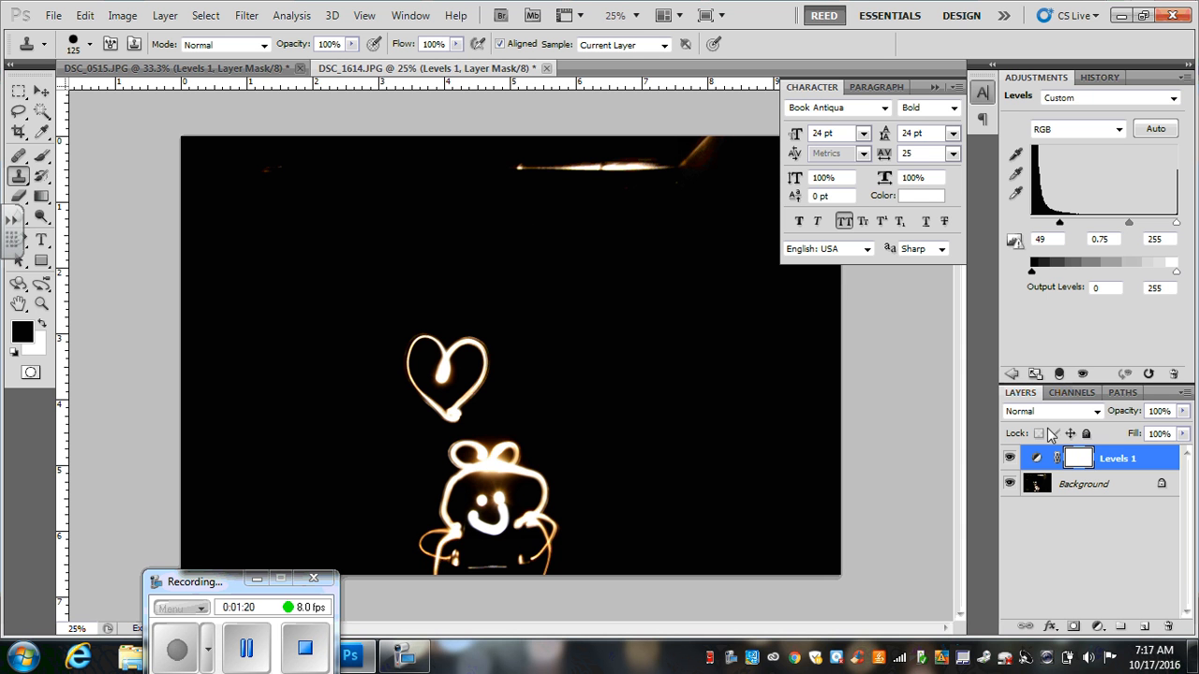
pyautogui.click(1073, 492)
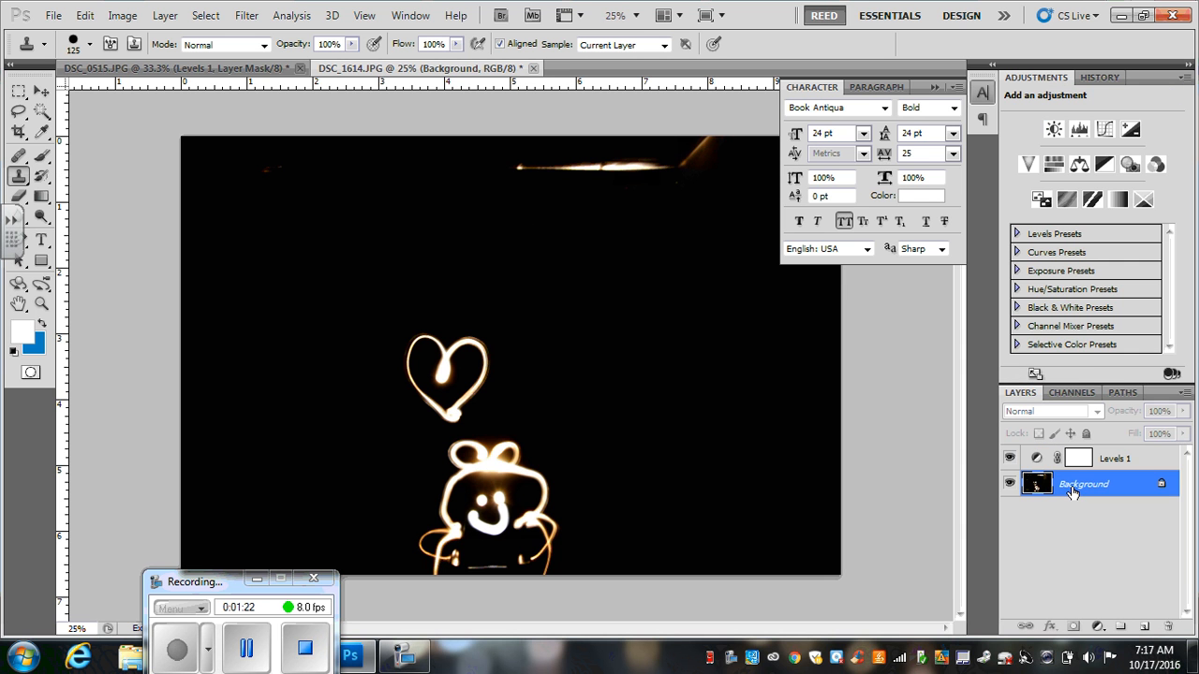
pyautogui.keyDown('alt'); pyautogui.click(490, 215); pyautogui.keyUp('alt')
pyautogui.moveTo(517, 175)
pyautogui.mouseDown()
pyautogui.moveTo(680, 165)
pyautogui.moveTo(715, 137)
pyautogui.mouseUp()
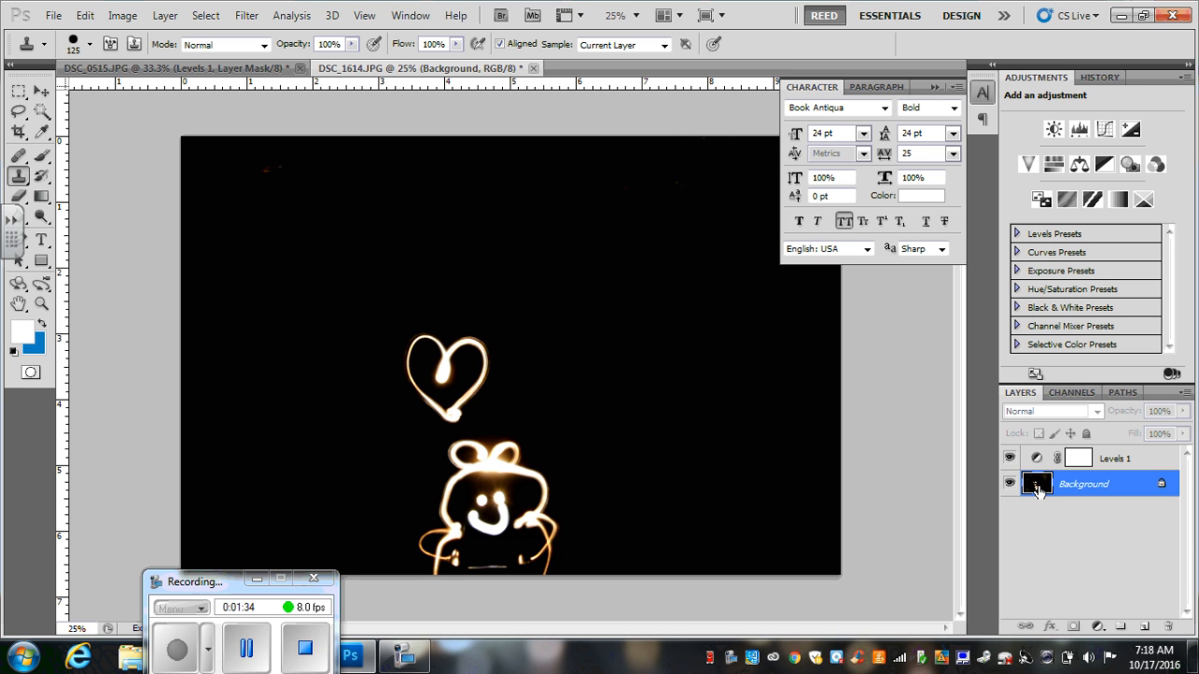
# - Lasso a loose outline around the light-painted heart and copy the selection to a new layer
pyautogui.click(19, 114)
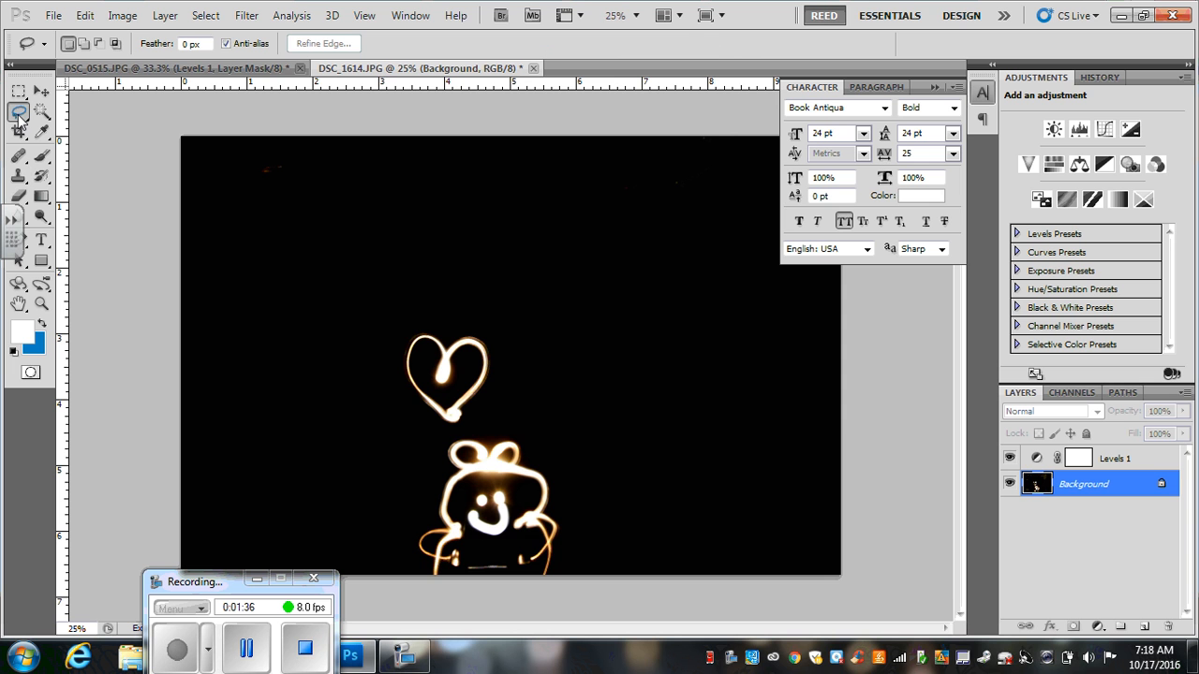
pyautogui.moveTo(455, 311)
pyautogui.mouseDown()
pyautogui.moveTo(395, 299)
pyautogui.moveTo(376, 313)
pyautogui.moveTo(372, 372)
pyautogui.moveTo(396, 419)
pyautogui.moveTo(430, 435)
pyautogui.moveTo(460, 432)
pyautogui.moveTo(510, 391)
pyautogui.moveTo(515, 337)
pyautogui.mouseUp()
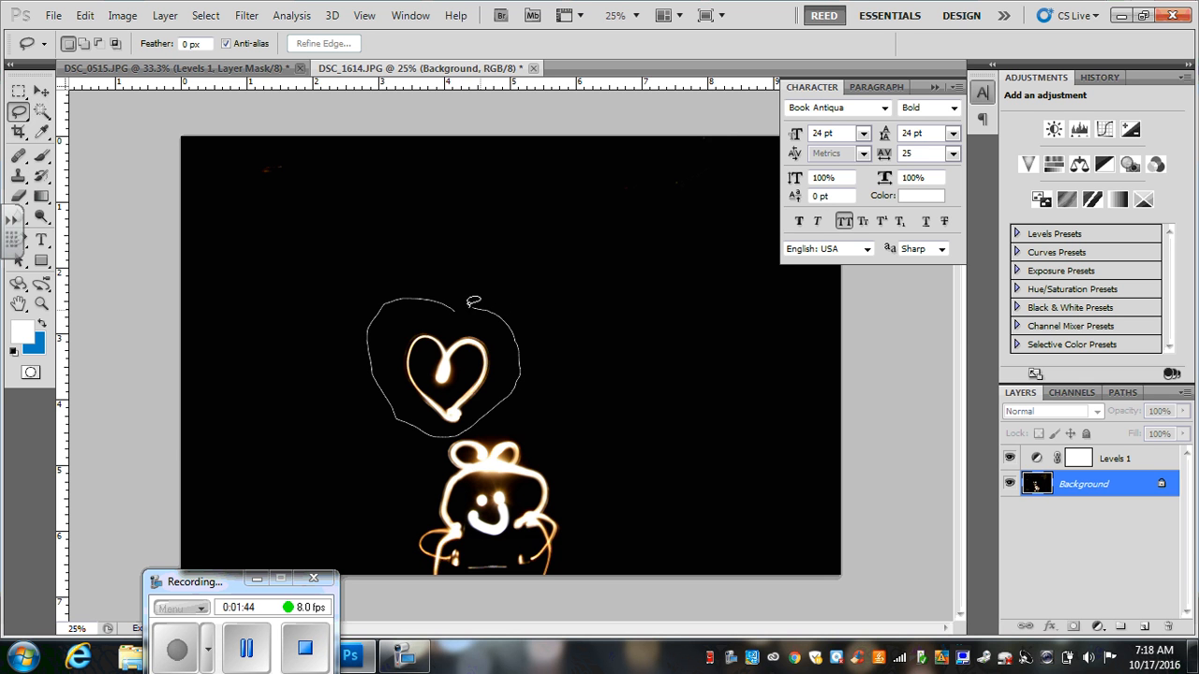
pyautogui.moveTo(458, 304); pyautogui.dragTo(459, 305)
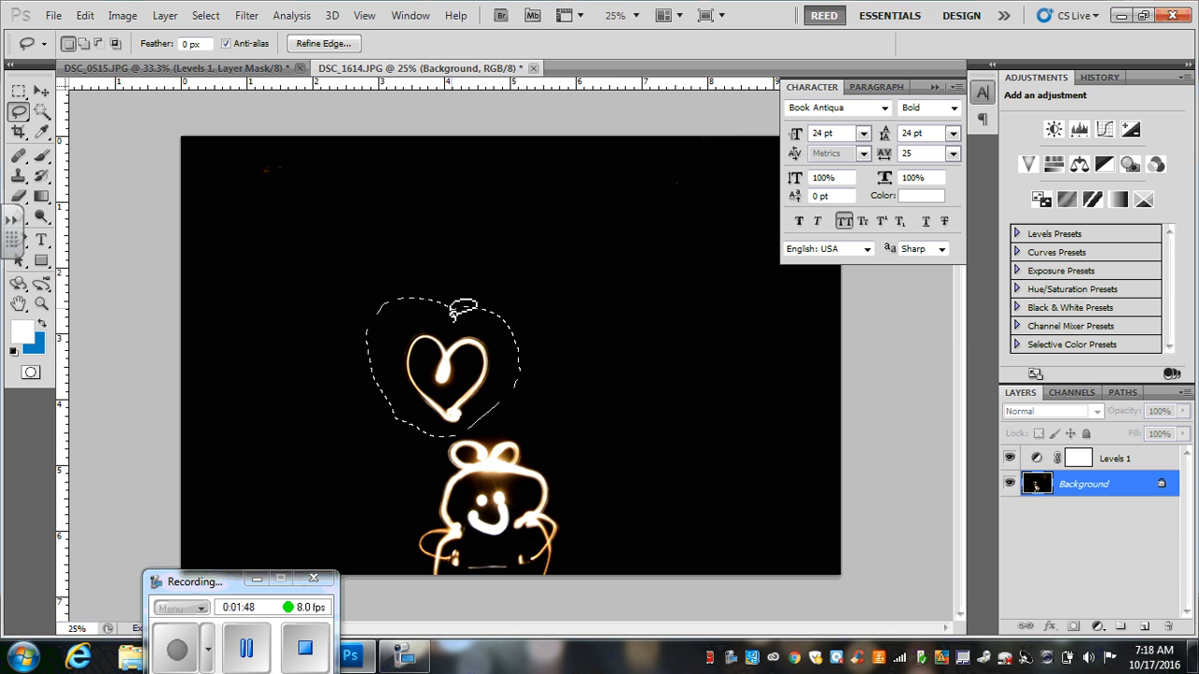
pyautogui.hotkey('ctrl', 'j')
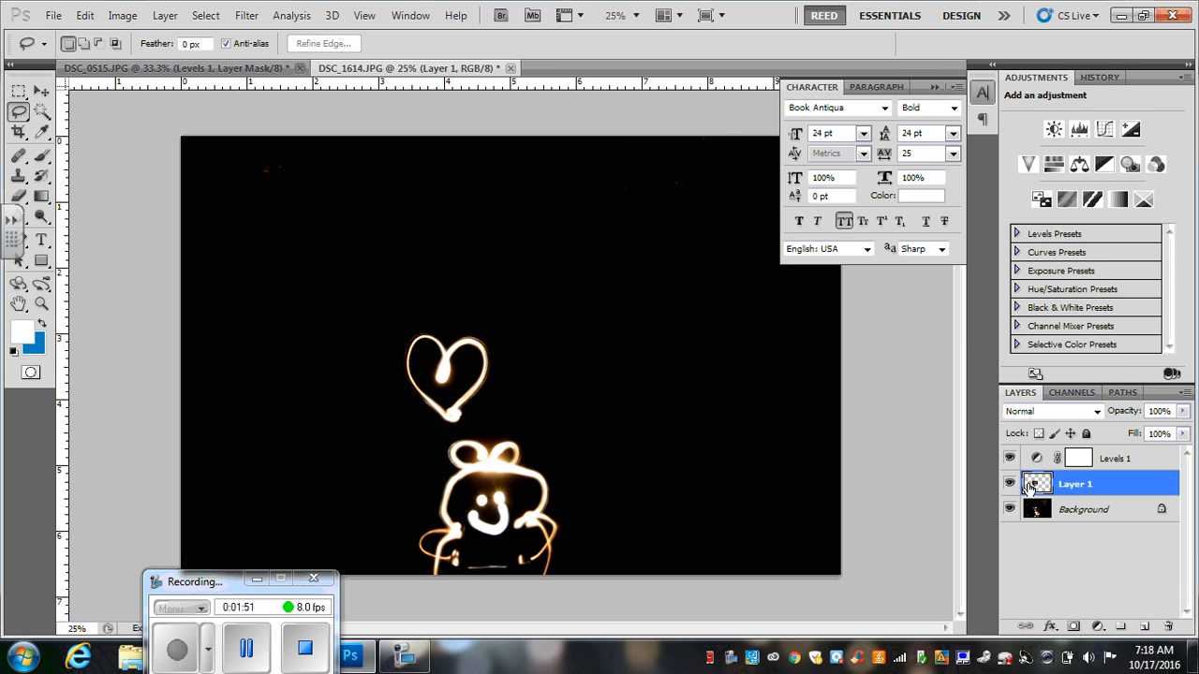
# - Move the copied heart to the upper right of the original and place duplicates at its upper left and lower left
pyautogui.click(42, 92)
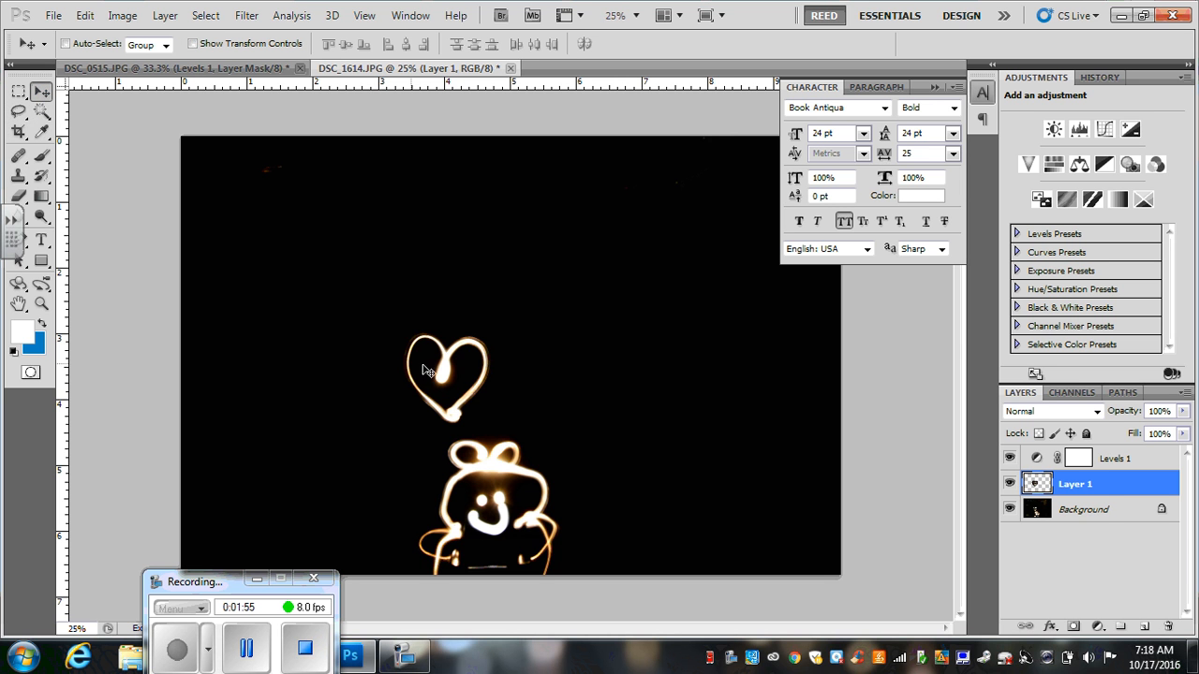
pyautogui.moveTo(446, 372); pyautogui.dragTo(558, 262)
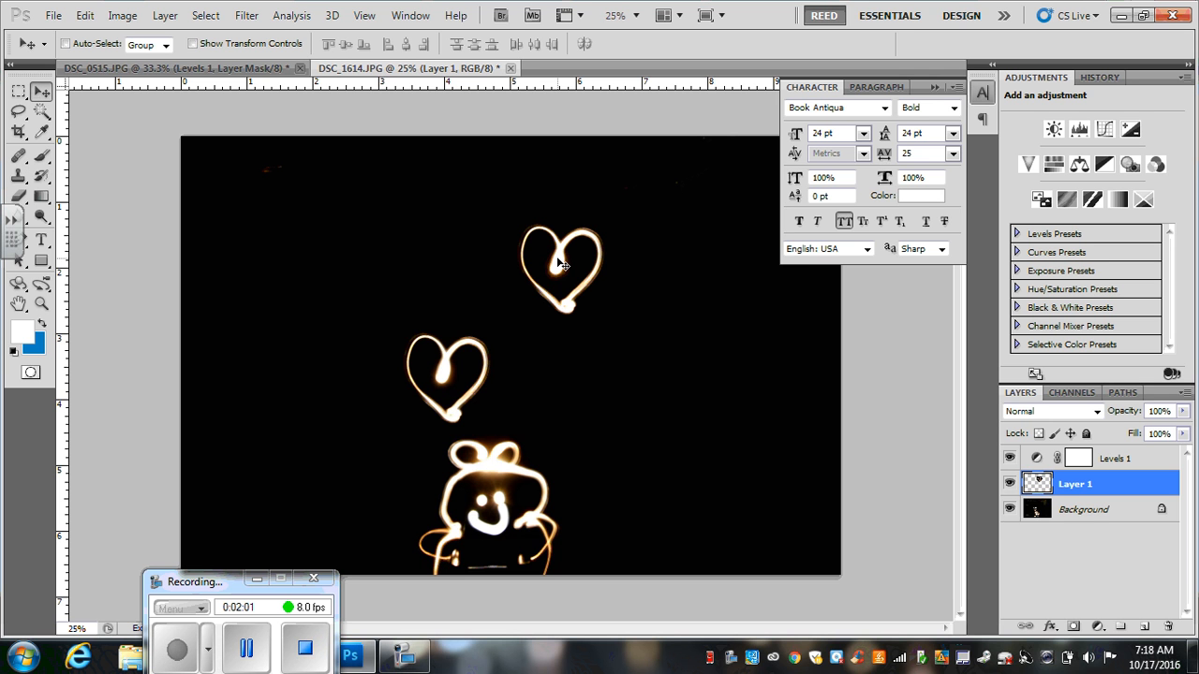
pyautogui.moveTo(559, 266); pyautogui.dragTo(328, 449)
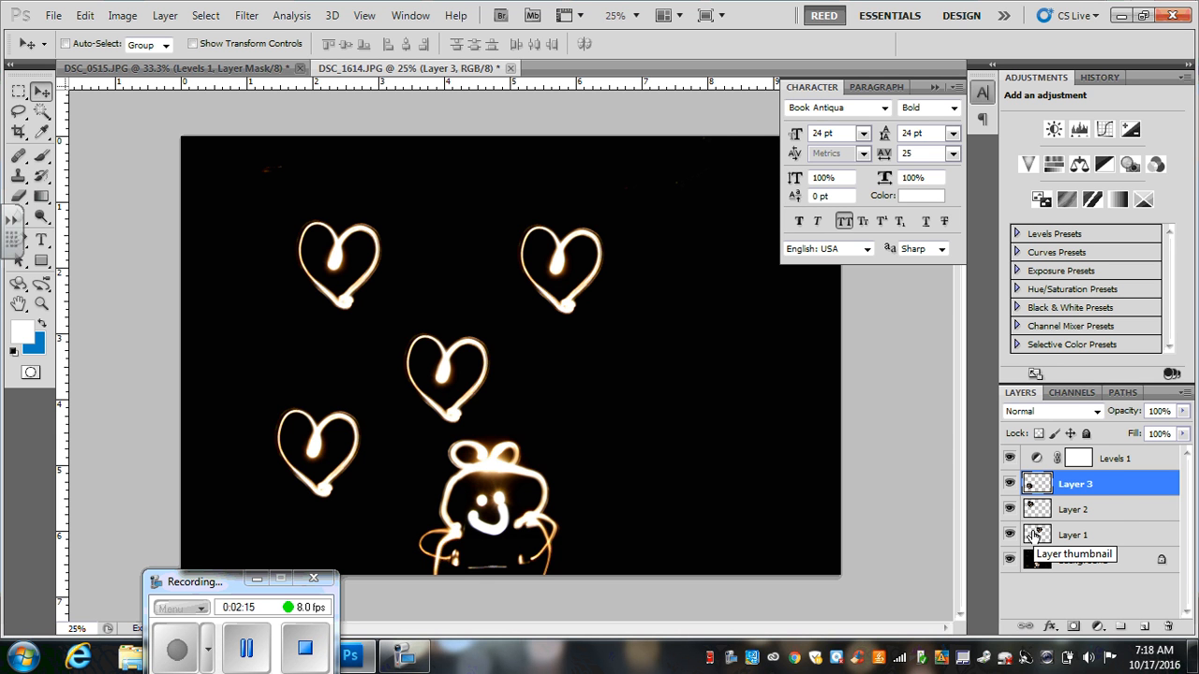
# - Scale the upper-left heart on Layer 2 proportionally to about 145% and shift it slightly up and left, clear of the original heart
pyautogui.click(1094, 509)
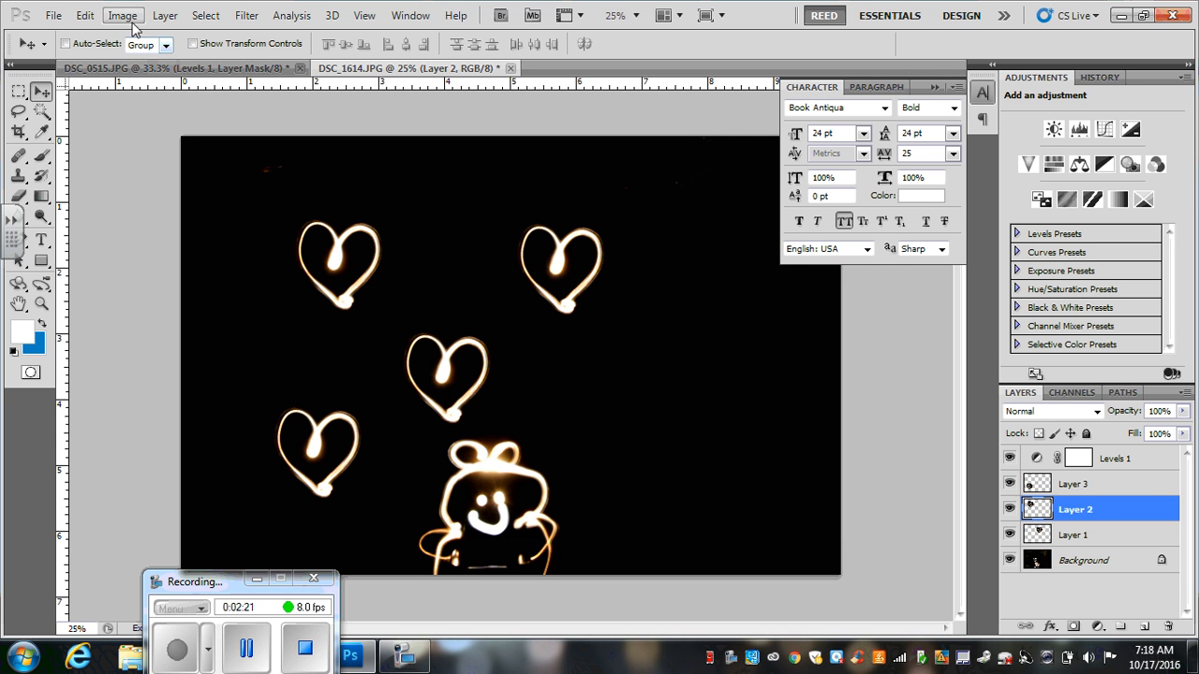
pyautogui.click(86, 16)
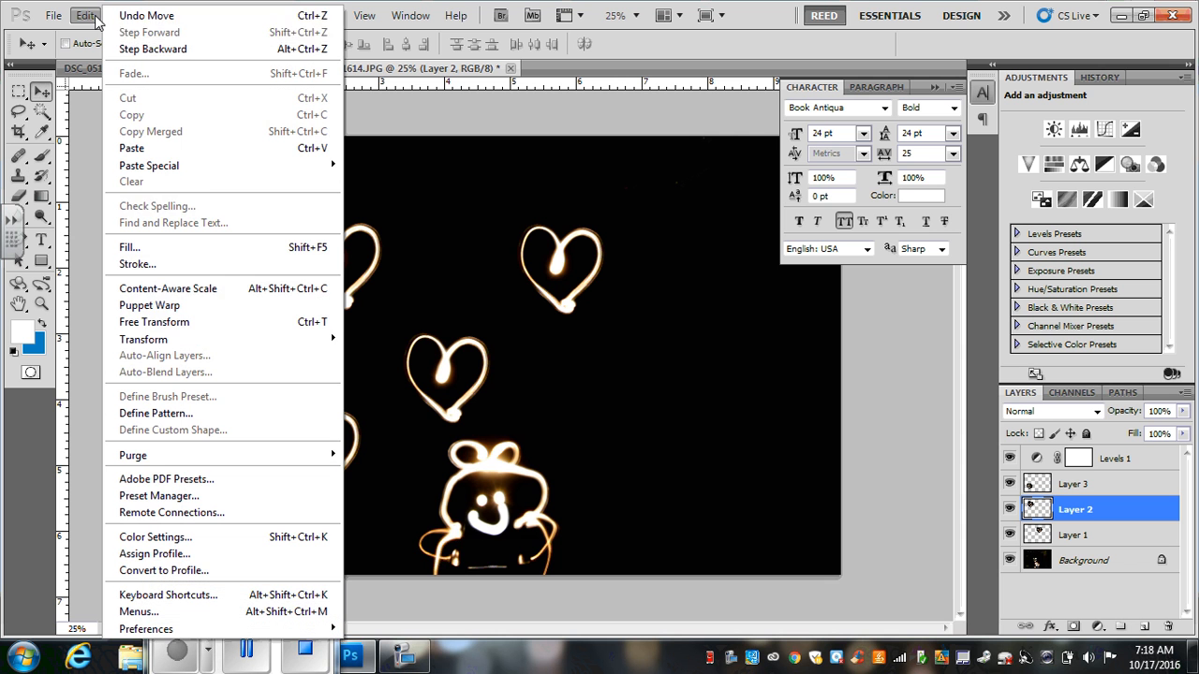
pyautogui.moveTo(169, 346)
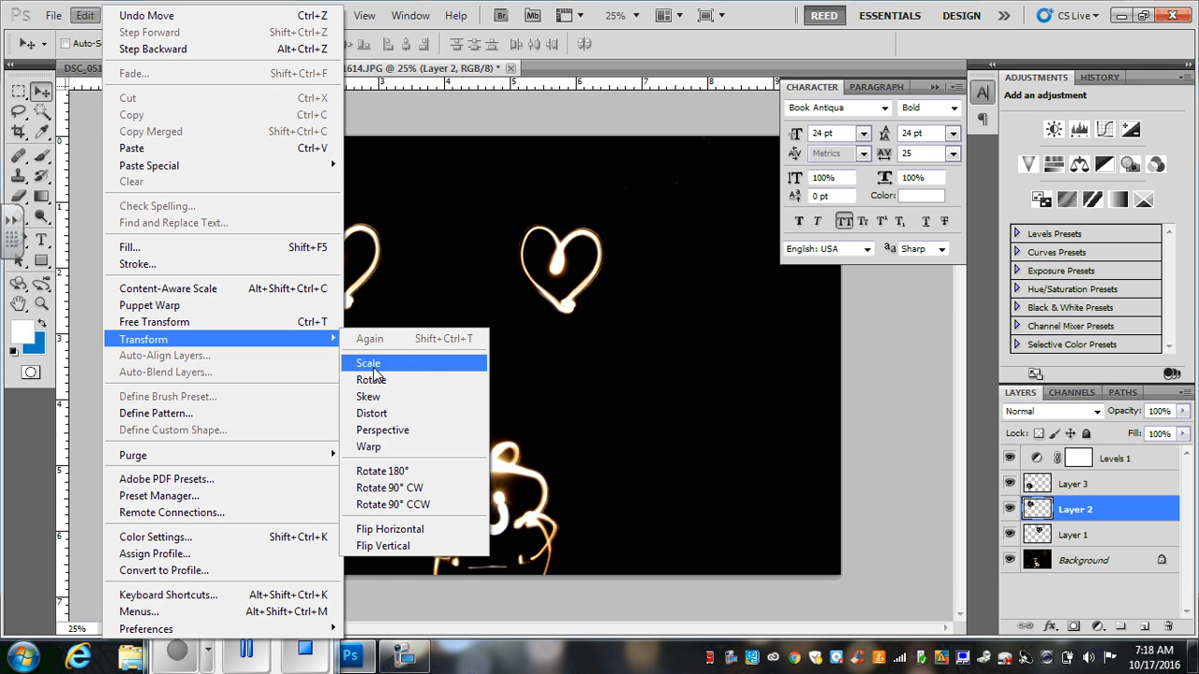
pyautogui.click(373, 367)
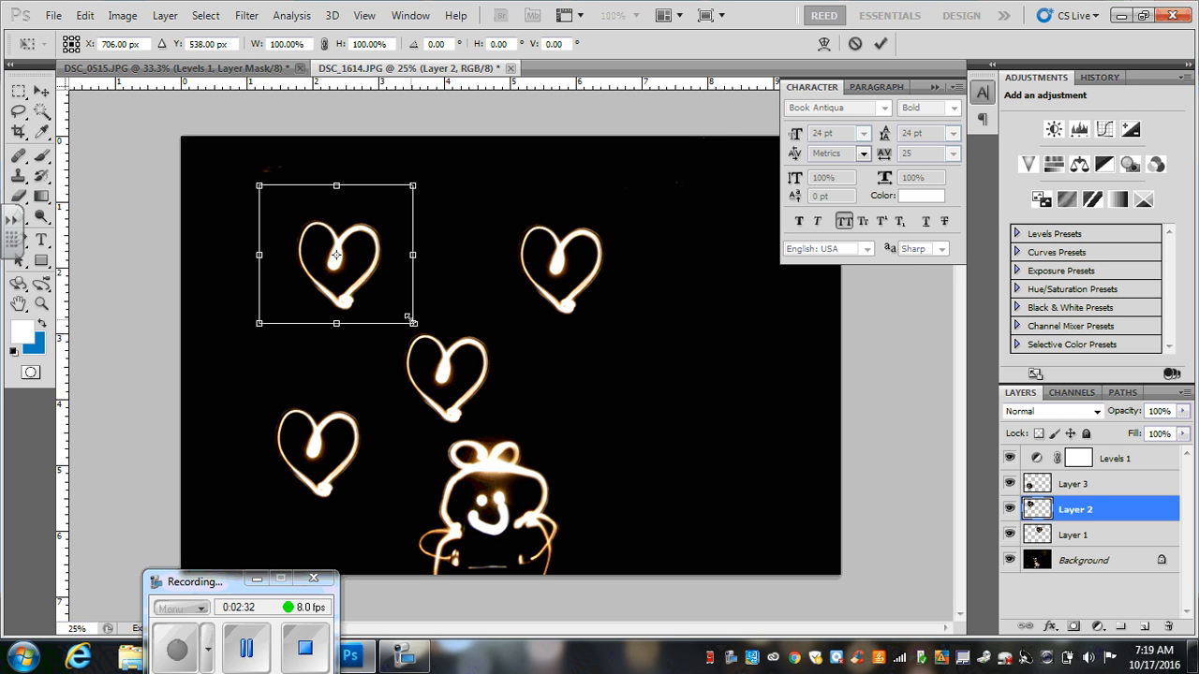
pyautogui.moveTo(409, 320); pyautogui.dragTo(471, 399)
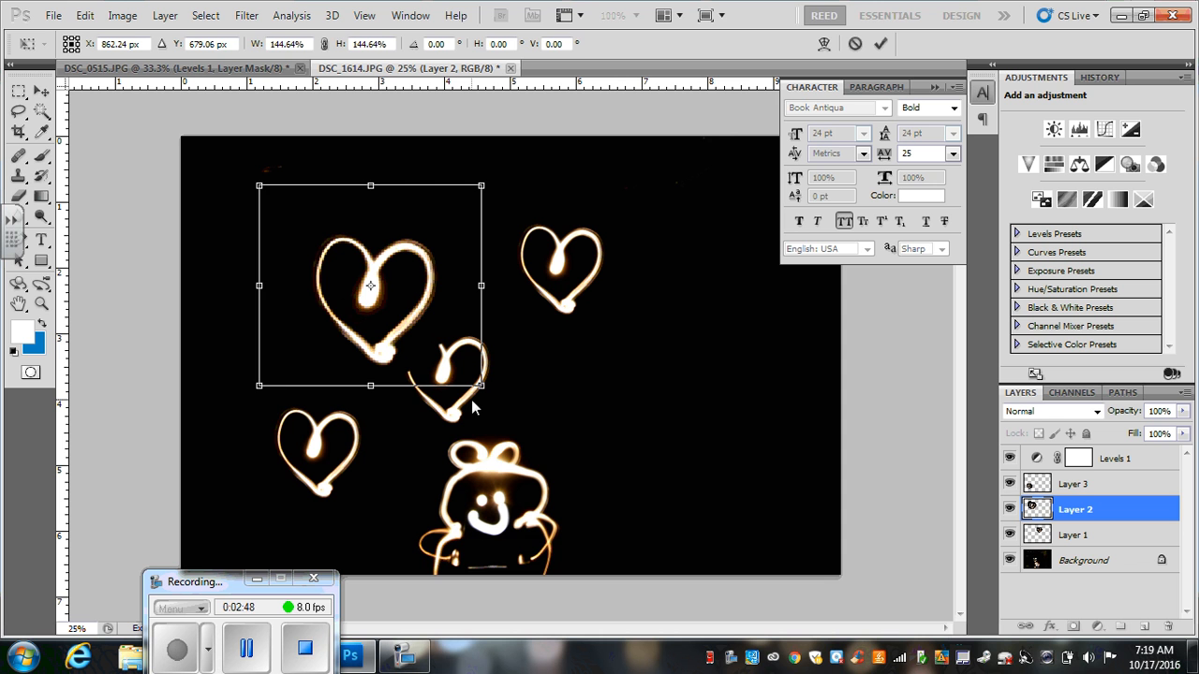
pyautogui.press('Return')
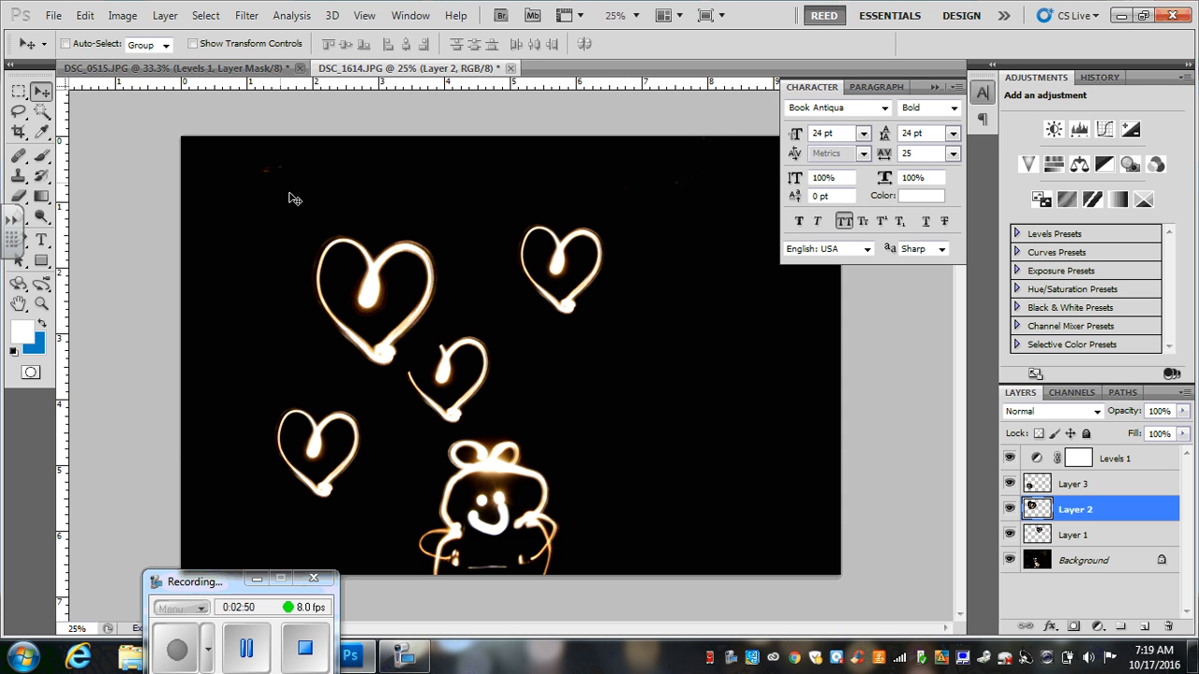
pyautogui.moveTo(375, 292); pyautogui.dragTo(356, 256)
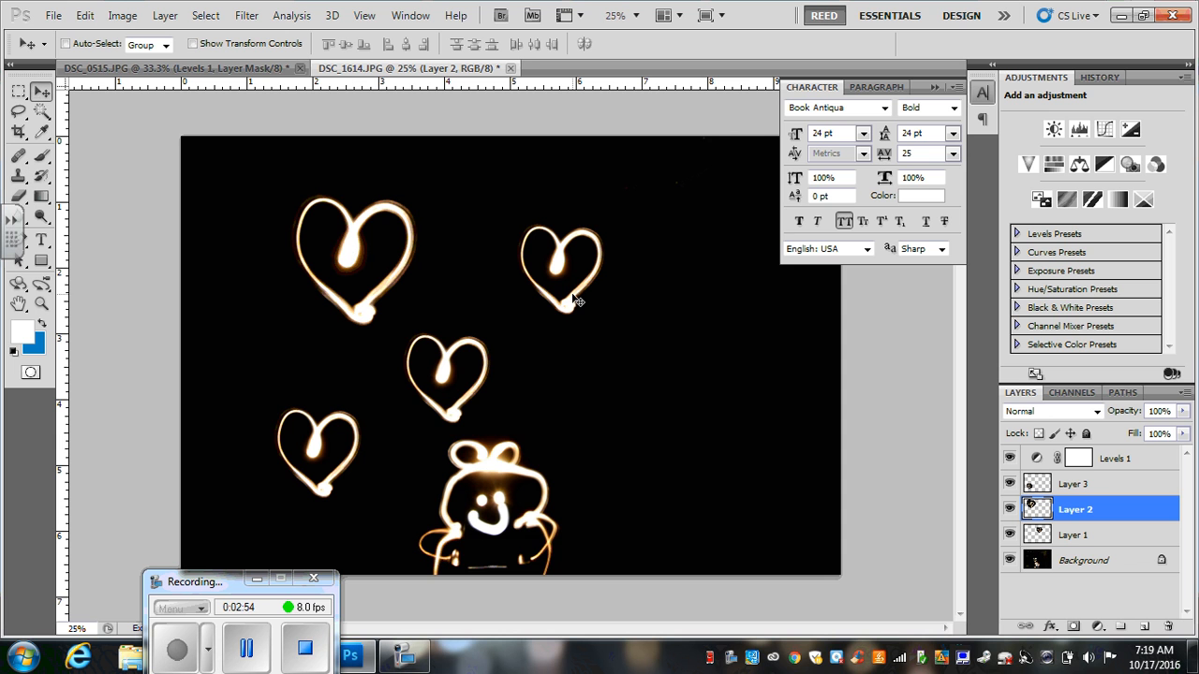
# - Scale the upper-right heart on Layer 1 proportionally down to roughly half its size
pyautogui.click(1073, 543)
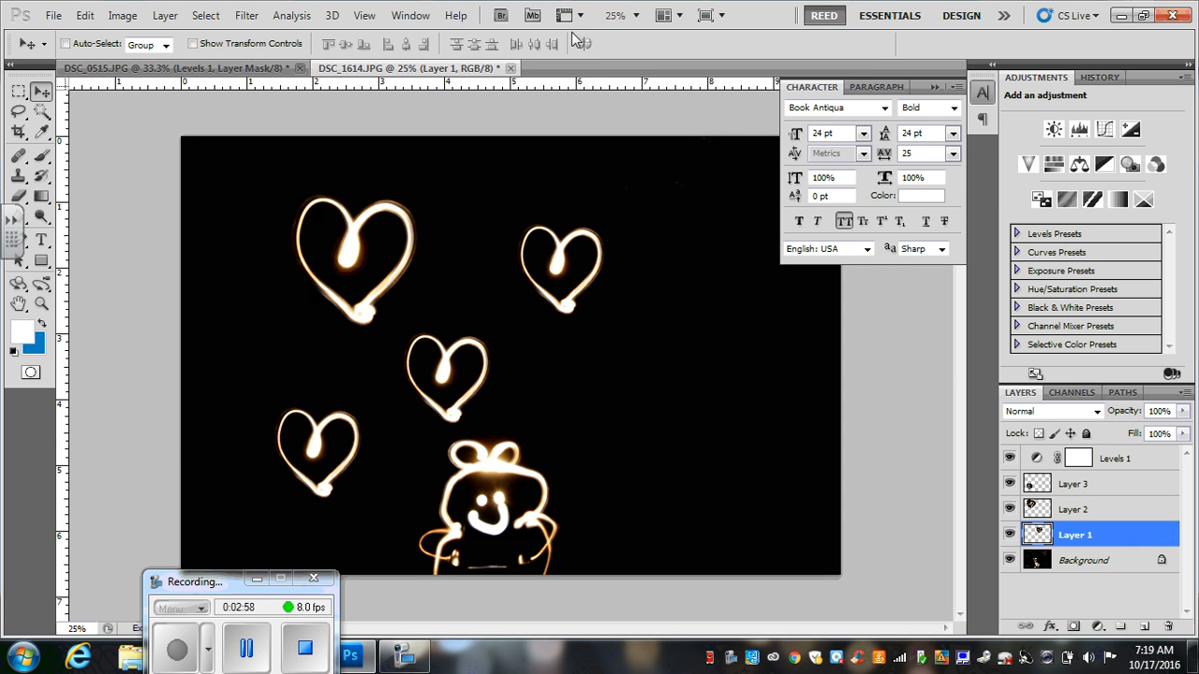
pyautogui.click(89, 18)
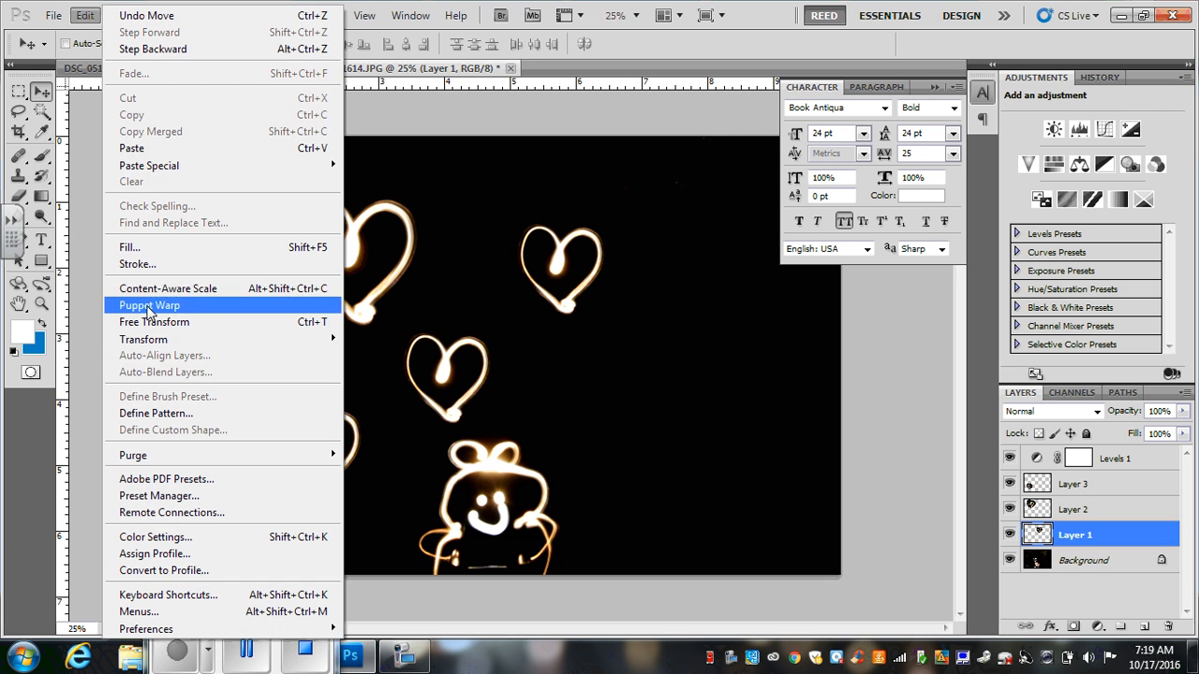
pyautogui.moveTo(150, 343)
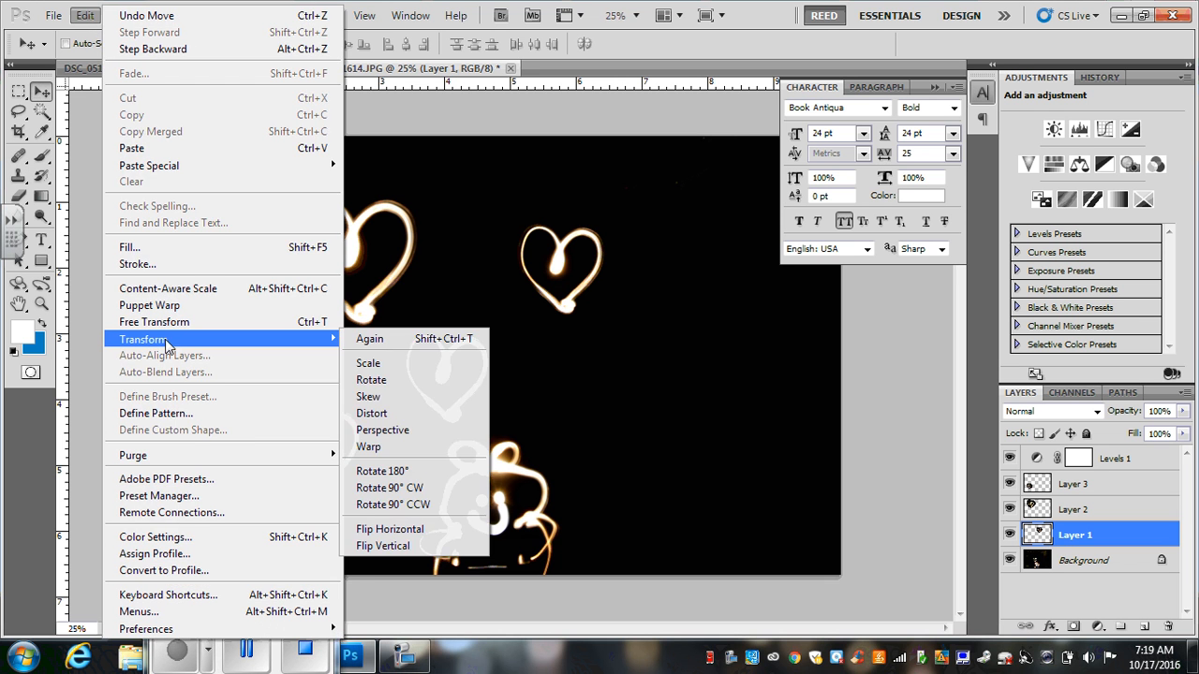
pyautogui.click(387, 365)
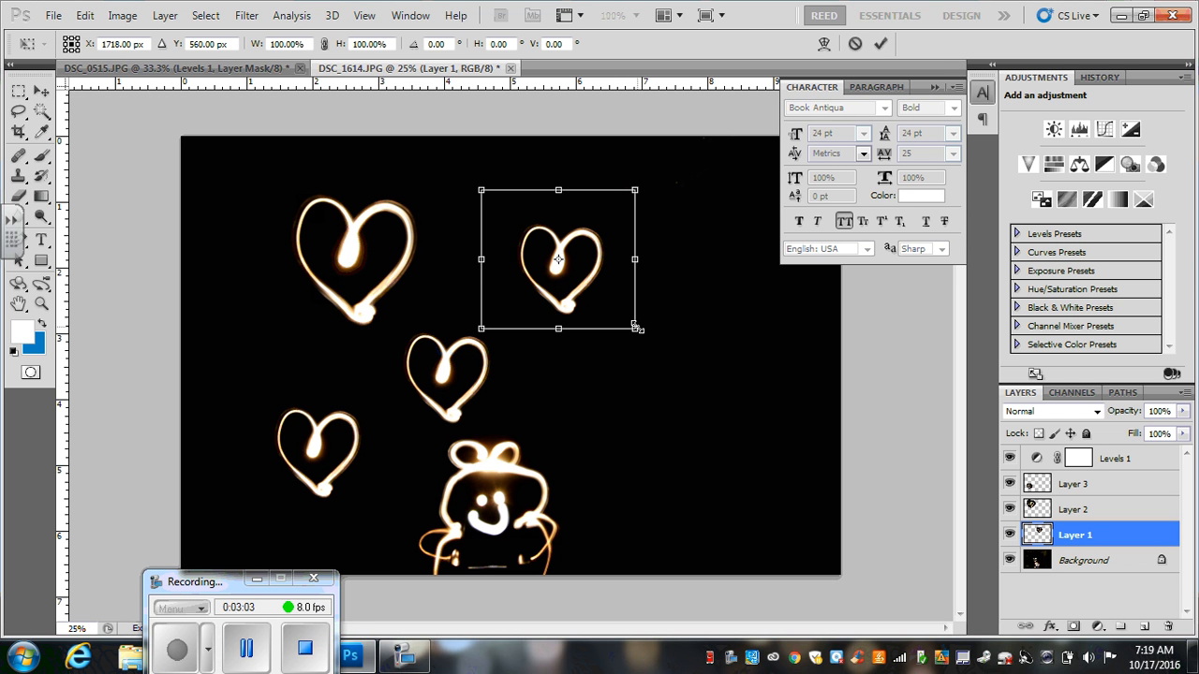
pyautogui.moveTo(638, 329); pyautogui.dragTo(560, 267)
pyautogui.press('Return')
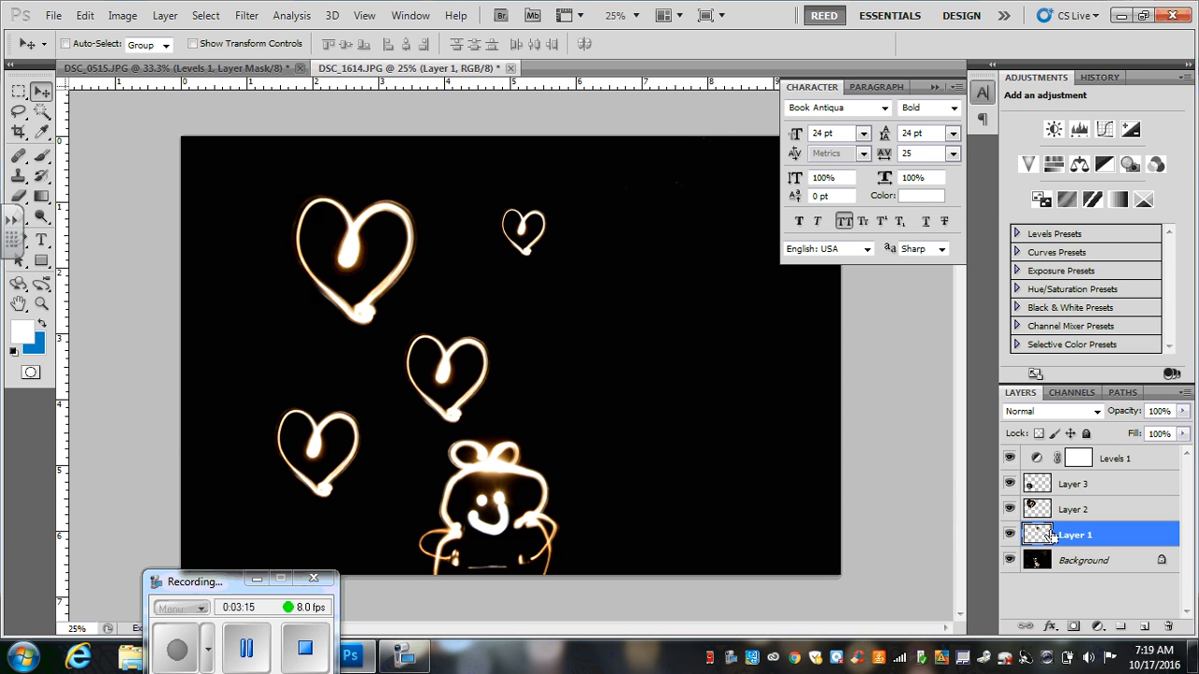
# - Duplicate the small upper-right heart on Layer 1 and place the copy between the two left-hand hearts
pyautogui.hotkey('ctrl', 'j')
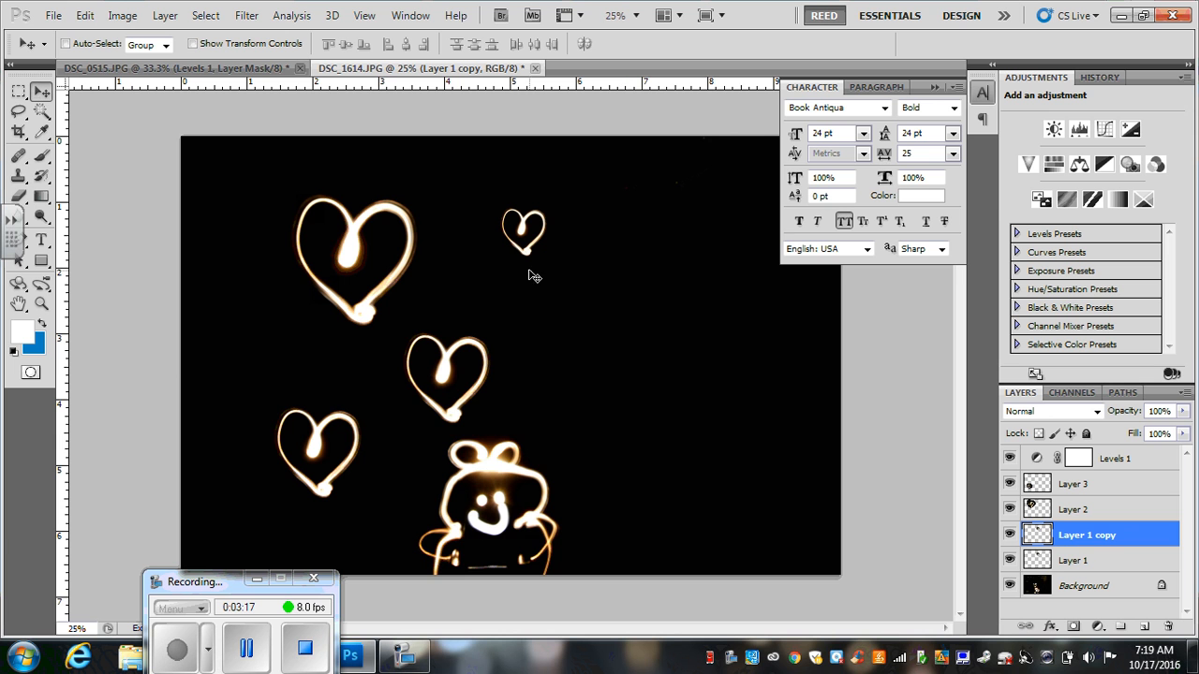
pyautogui.moveTo(524, 251); pyautogui.dragTo(298, 363)
# - Set the blend mode of the large heart on Layer 2 to Lighten
pyautogui.click(1084, 508)
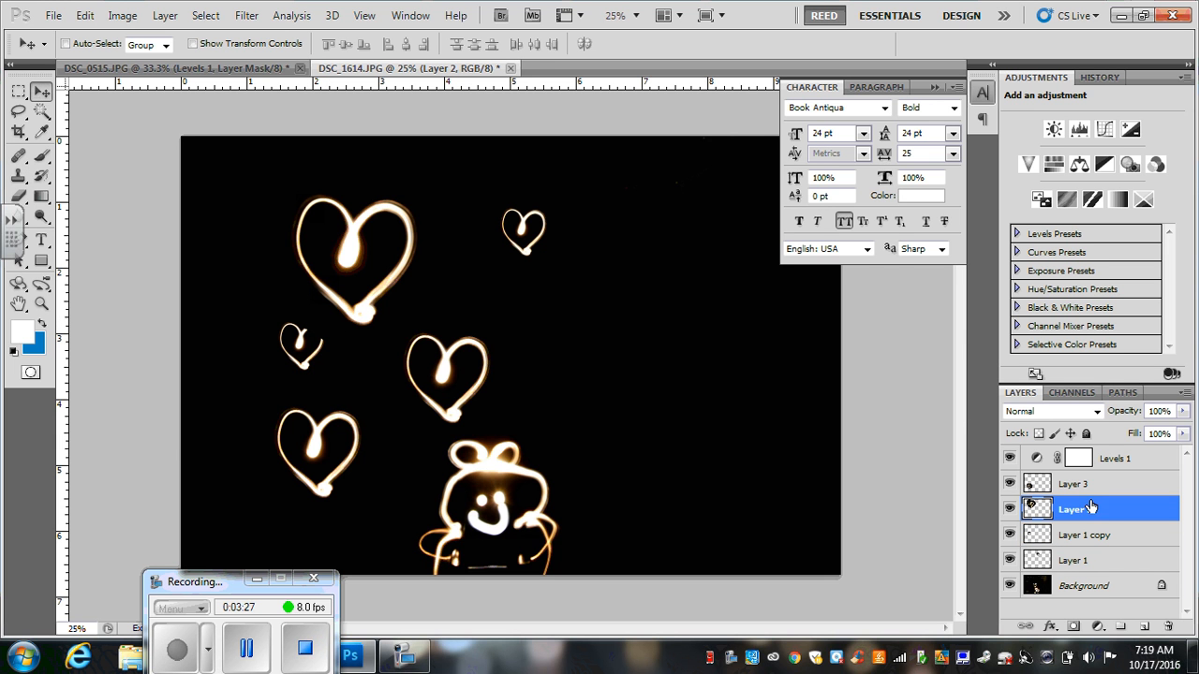
pyautogui.click(1097, 412)
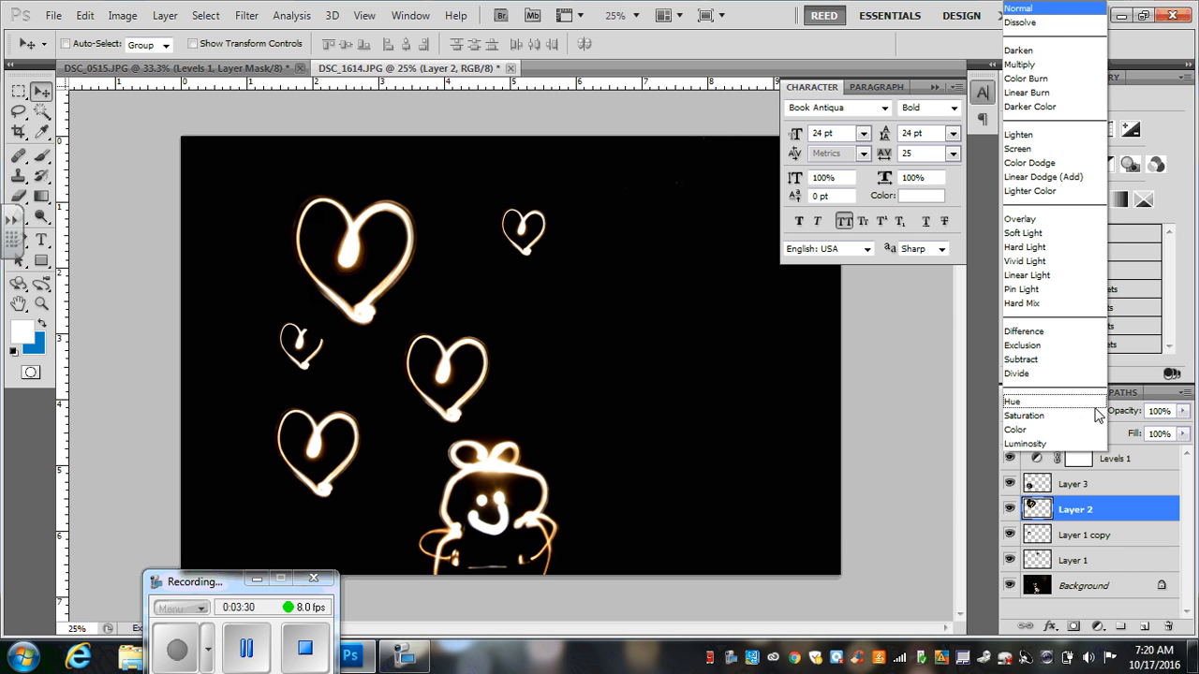
pyautogui.click(1030, 50)
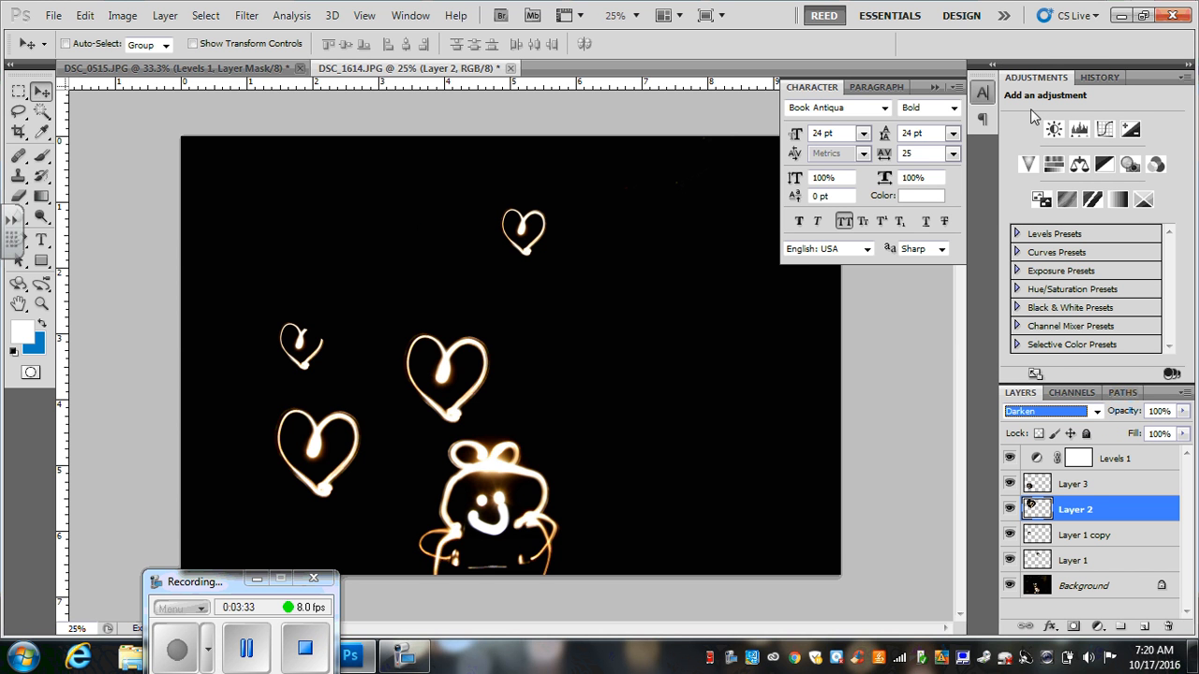
pyautogui.press('Down')
pyautogui.press('Down')
pyautogui.press('Down')
pyautogui.press('Down')
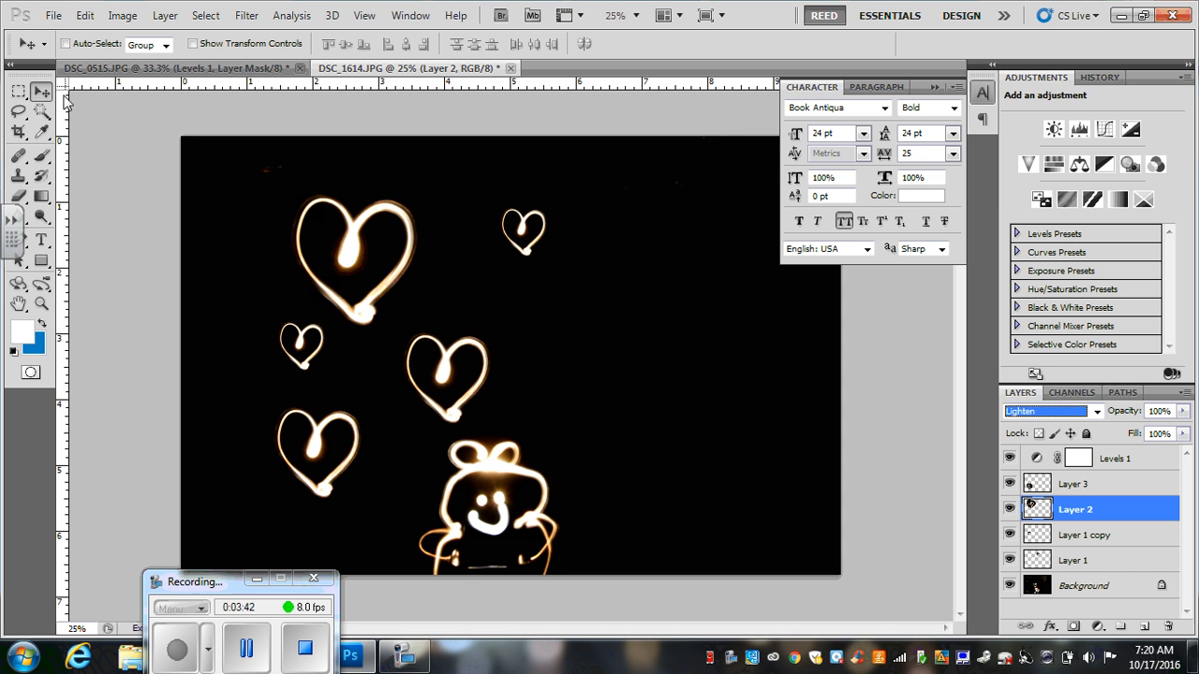
# - Stack Layer 2 above Layer 3 and move its large heart down so it overlaps the small left heart and the original heart
pyautogui.moveTo(325, 237); pyautogui.dragTo(337, 379)
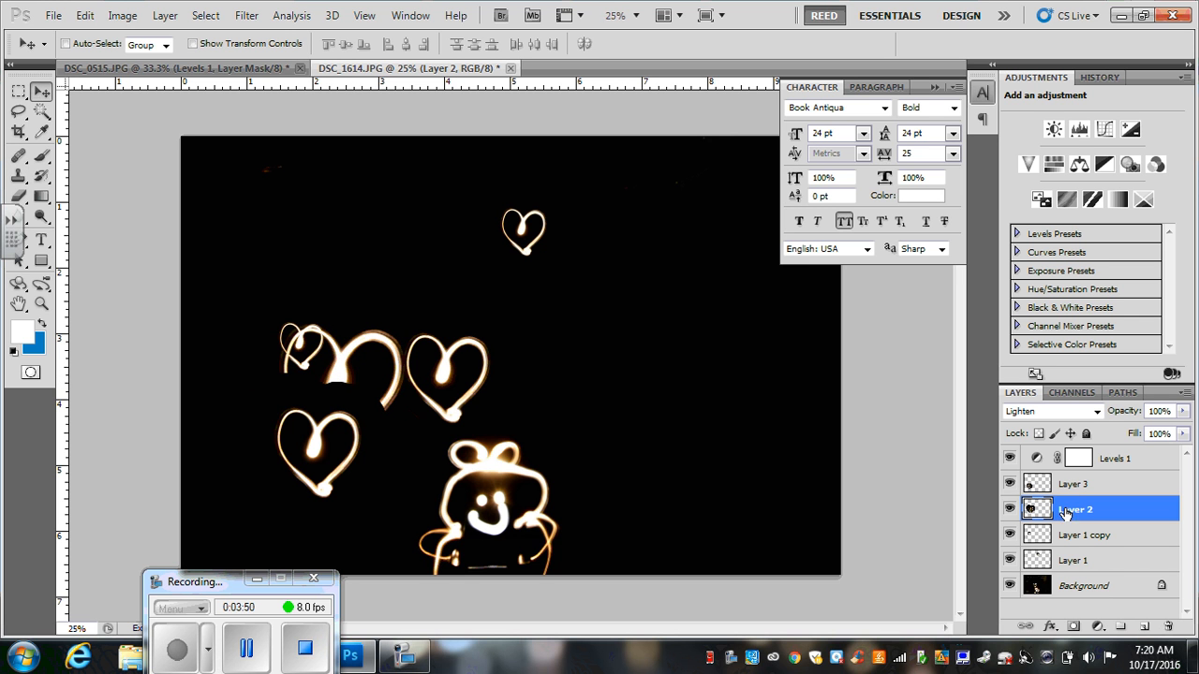
pyautogui.moveTo(1069, 511); pyautogui.dragTo(1066, 476)
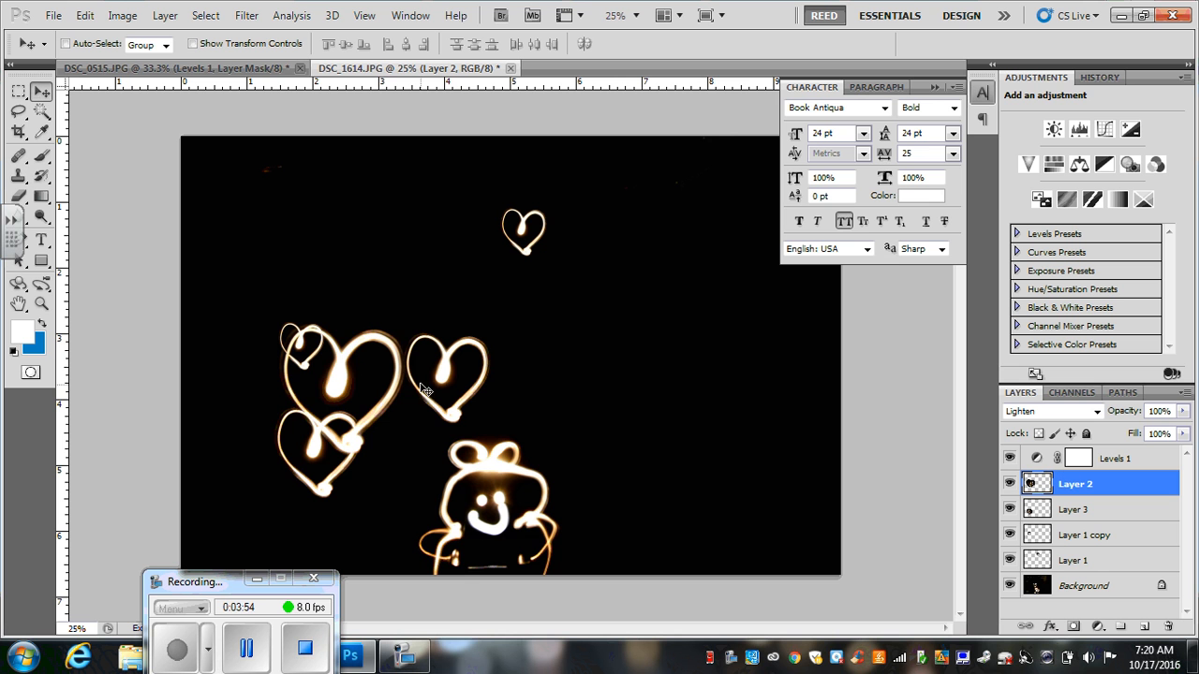
pyautogui.moveTo(401, 370); pyautogui.dragTo(412, 297)
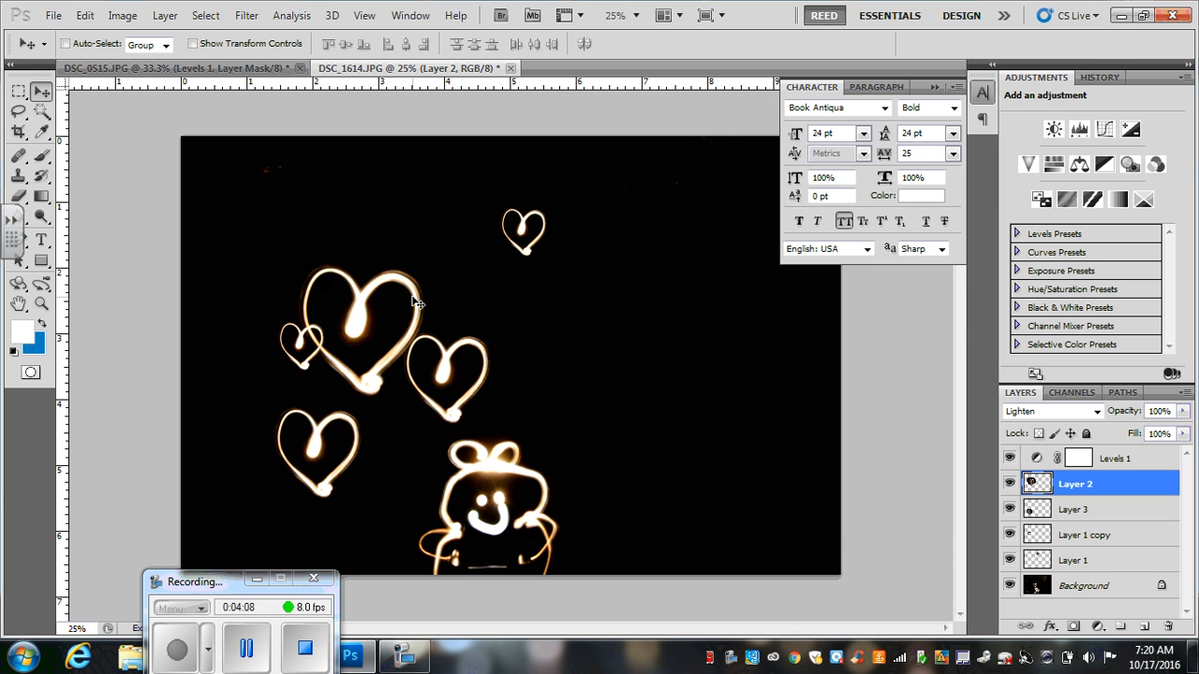
# - Compare blend modes such as Overlay, Hard Light, Difference, Soft Light and Darker Color on Layer 2, and return it to Lighten
pyautogui.click(1094, 414)
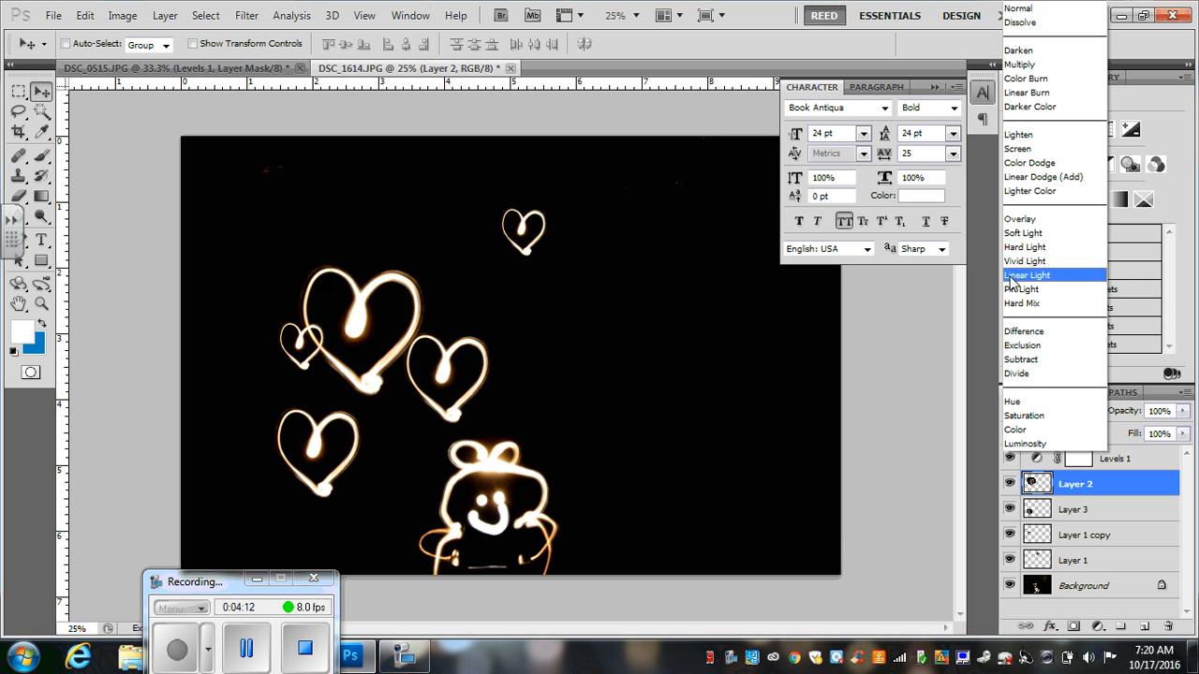
pyautogui.click(1036, 225)
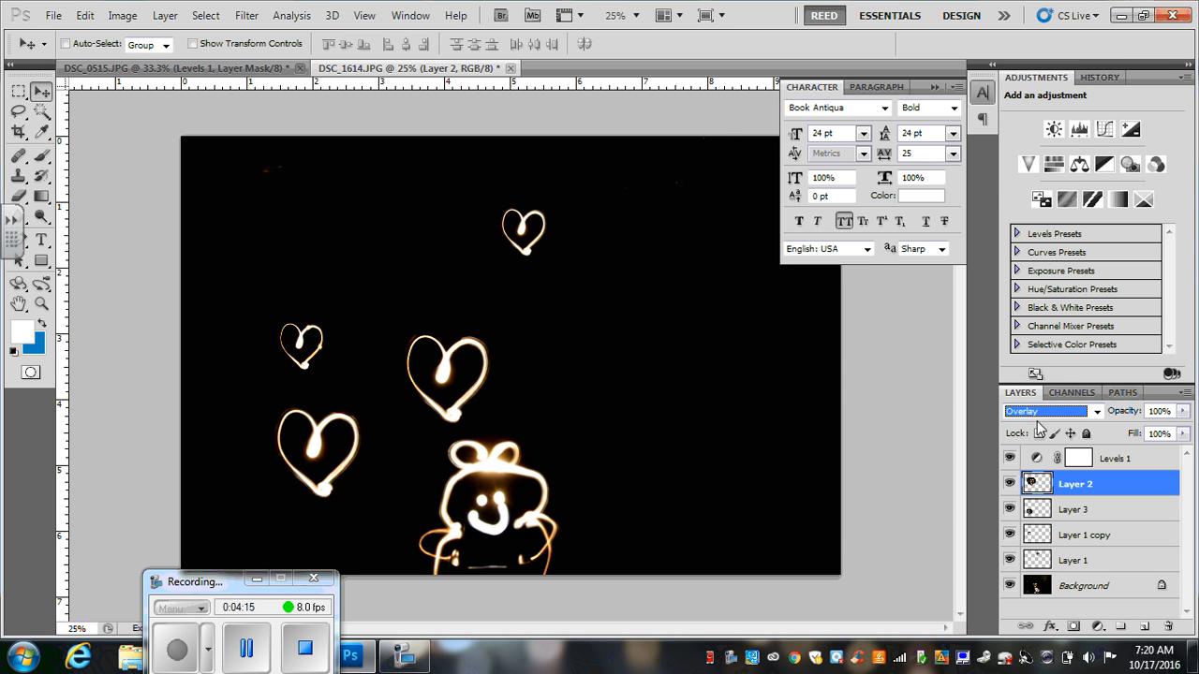
pyautogui.press('Down')
pyautogui.press('Down')
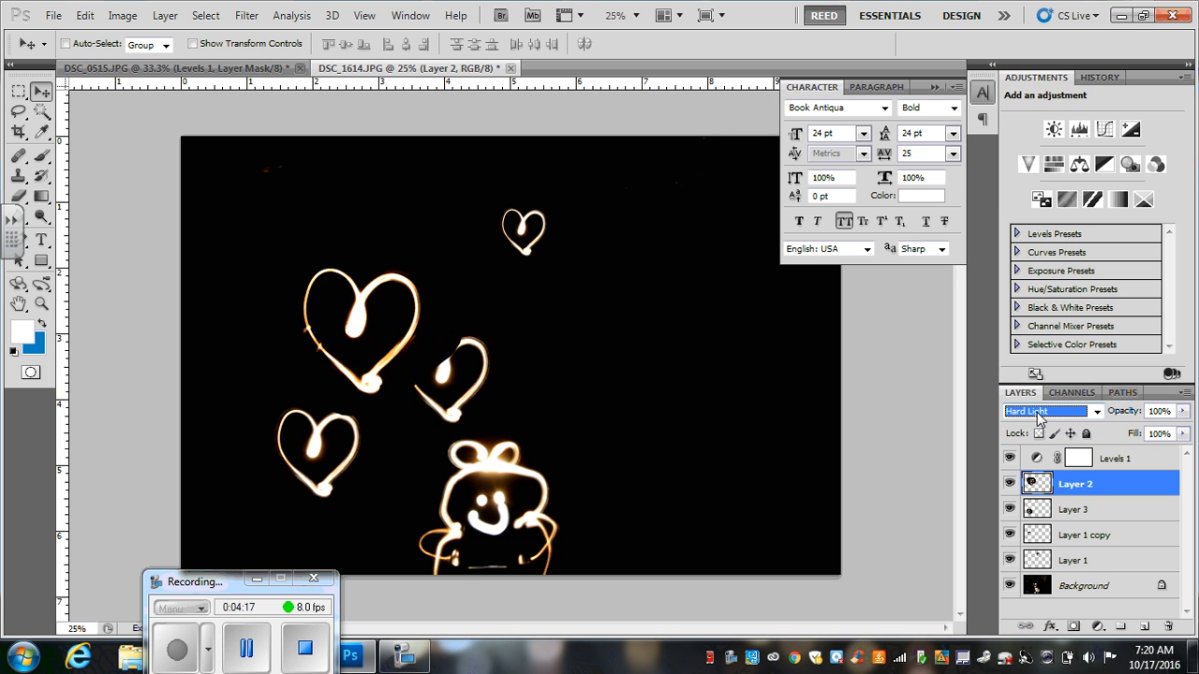
pyautogui.press('Down')
pyautogui.press('Down')
pyautogui.press('Down')
pyautogui.press('Down')
pyautogui.press('Down')
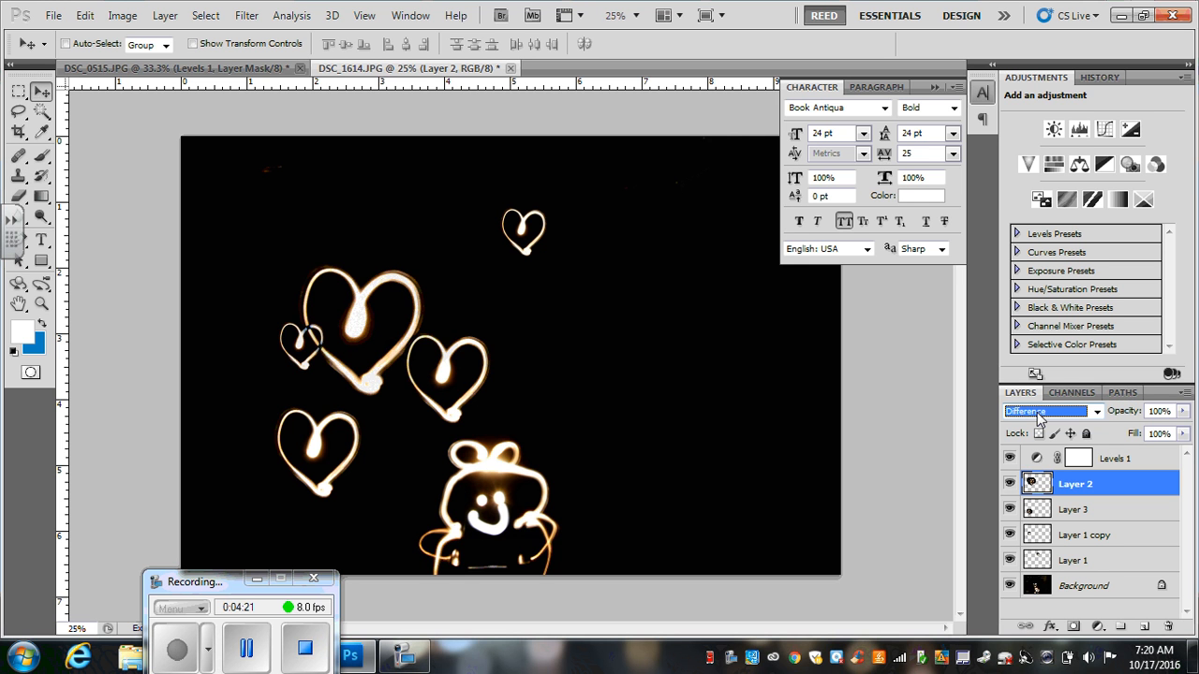
pyautogui.press('Up')
pyautogui.press('Up')
pyautogui.press('Up')
pyautogui.press('Up')
pyautogui.press('Up')
pyautogui.press('Up')
pyautogui.press('Up')
pyautogui.press('Up')
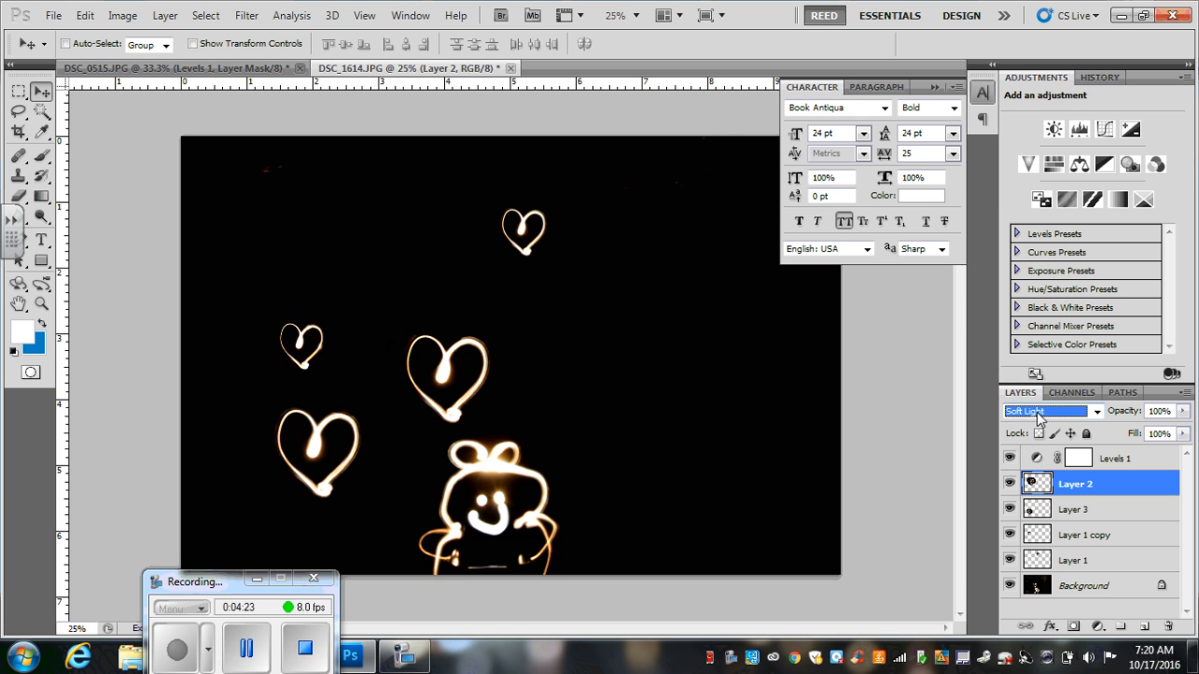
pyautogui.press('Up')
pyautogui.press('Up')
pyautogui.press('Up')
pyautogui.press('Up')
pyautogui.press('Up')
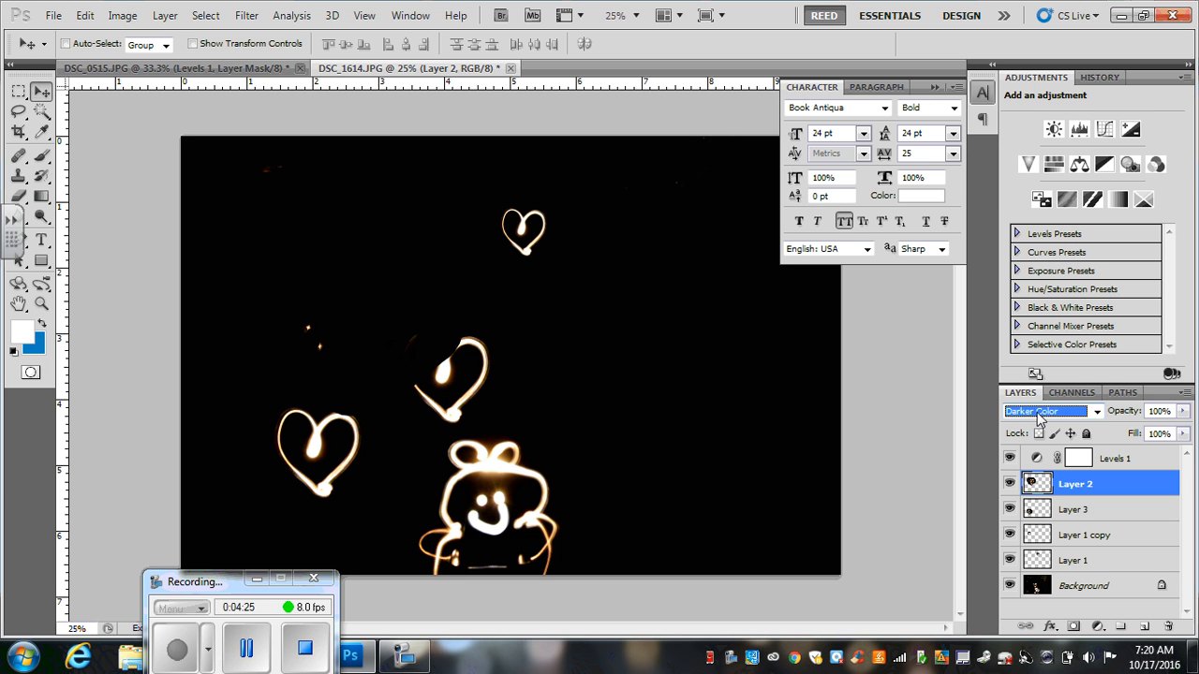
pyautogui.press('Down')
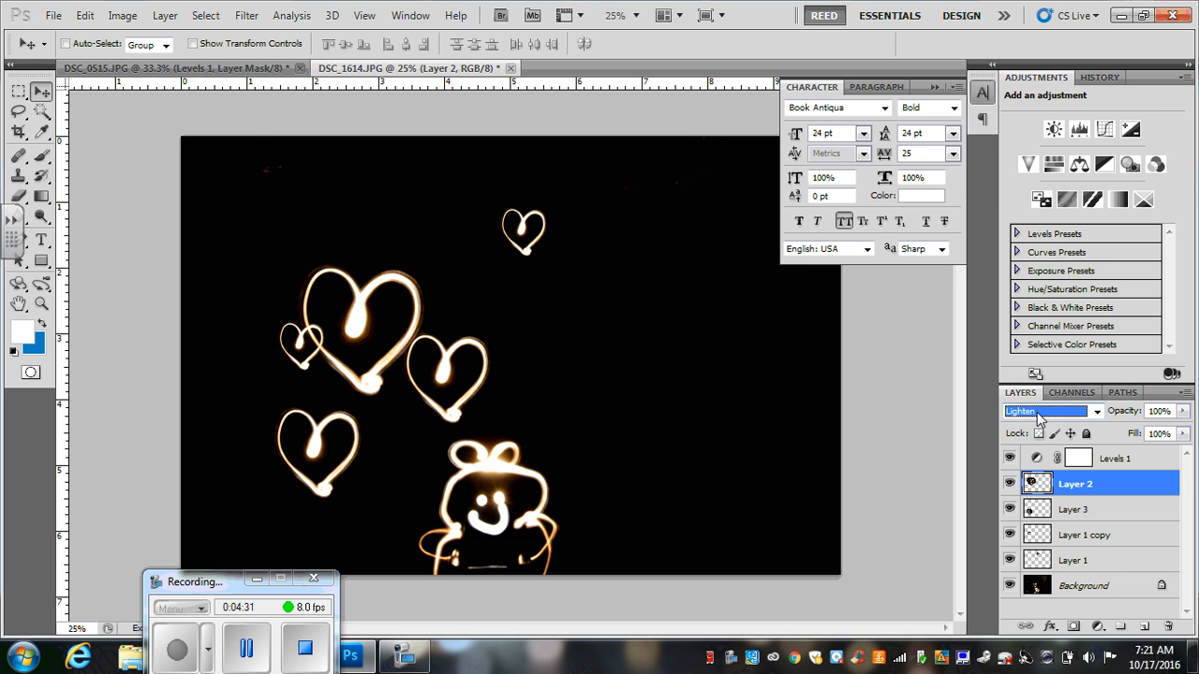
# - Switch to DSC_0515.JPG and flatten the image
pyautogui.click(184, 75)
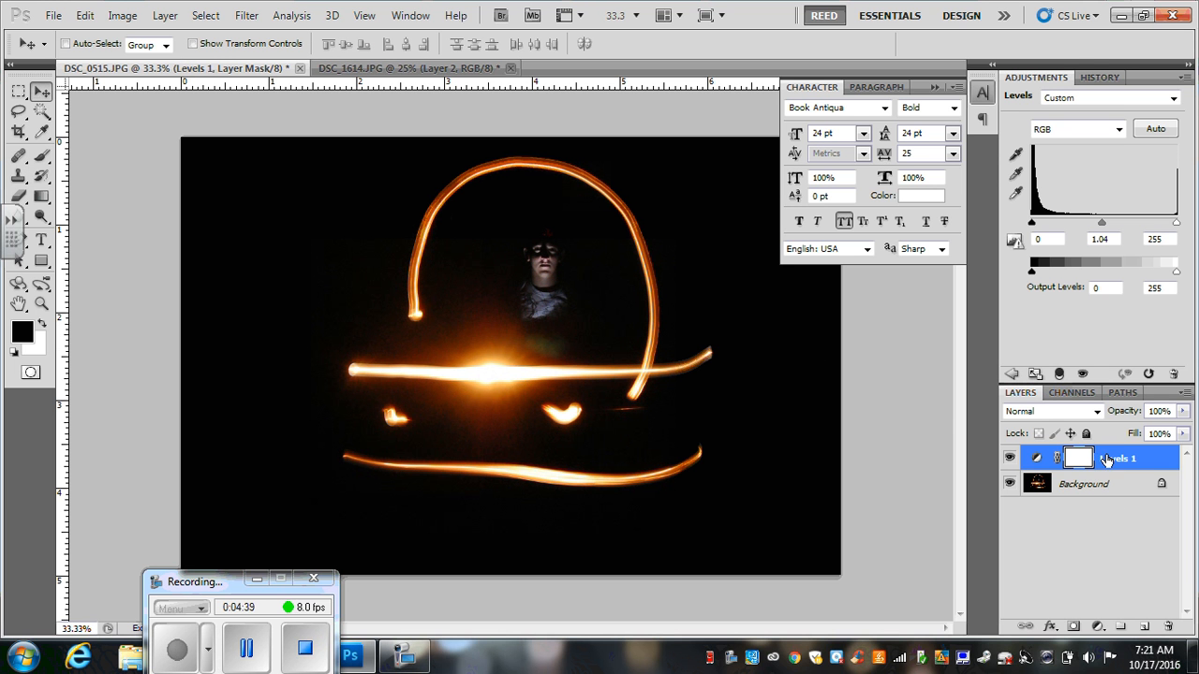
pyautogui.rightClick(1066, 483)
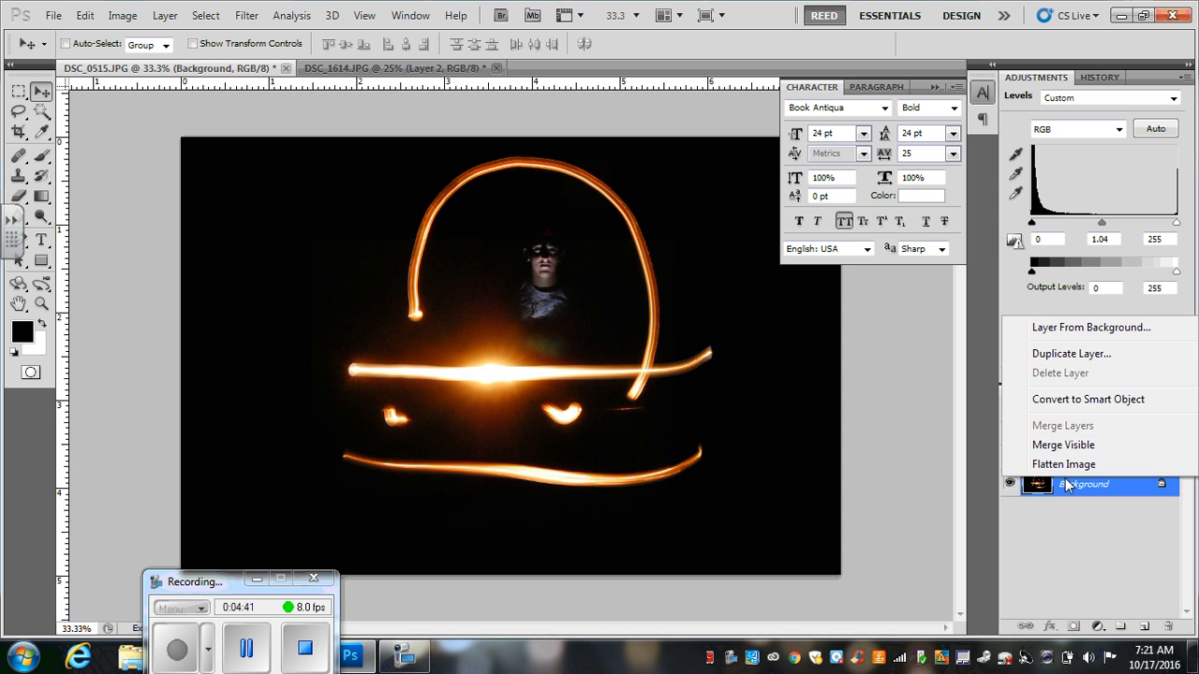
pyautogui.click(1064, 465)
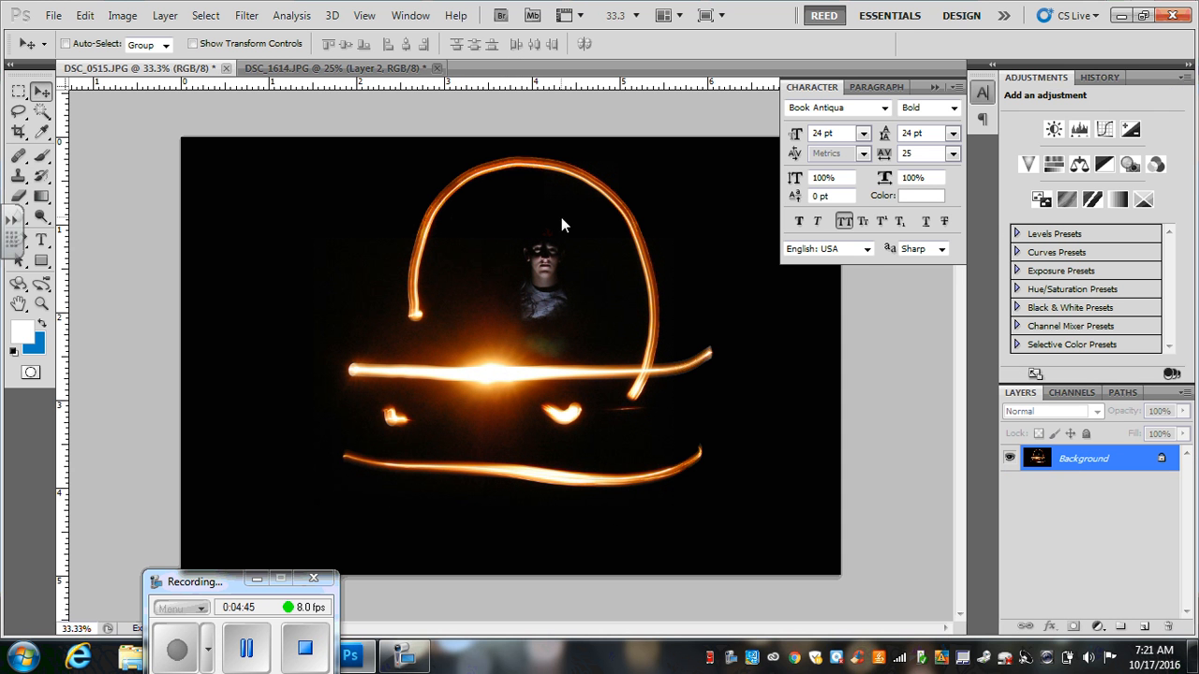
# - Lasso loosely around the whole orange light painting, copy it and paste it into DSC_1614.JPG
pyautogui.click(18, 112)
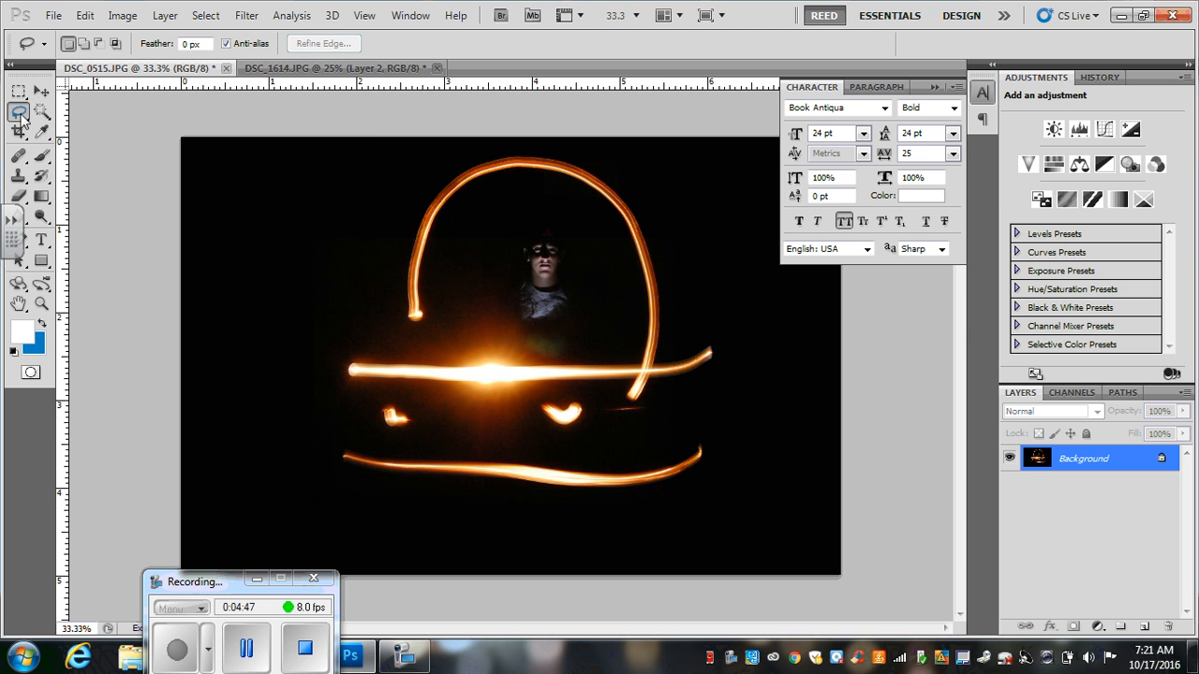
pyautogui.moveTo(398, 137)
pyautogui.mouseDown()
pyautogui.moveTo(255, 271)
pyautogui.moveTo(242, 328)
pyautogui.moveTo(247, 419)
pyautogui.moveTo(351, 539)
pyautogui.moveTo(620, 535)
pyautogui.moveTo(740, 474)
pyautogui.moveTo(753, 349)
pyautogui.moveTo(636, 146)
pyautogui.moveTo(547, 125)
pyautogui.moveTo(393, 136)
pyautogui.mouseUp()
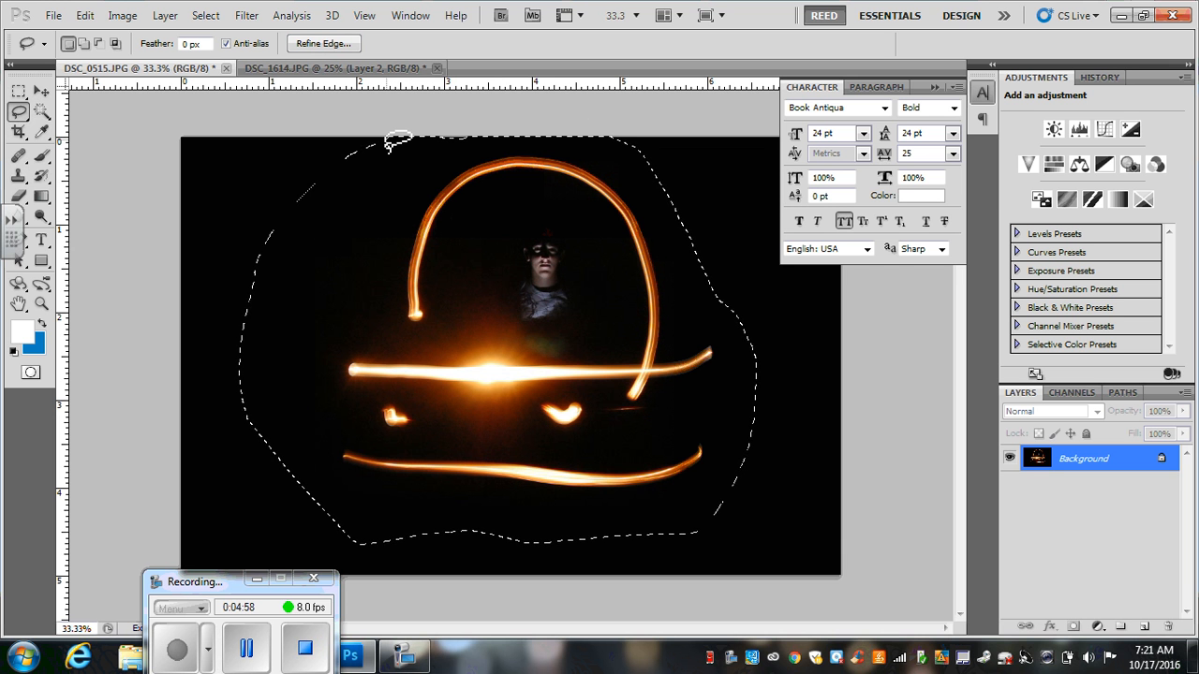
pyautogui.click(332, 70)
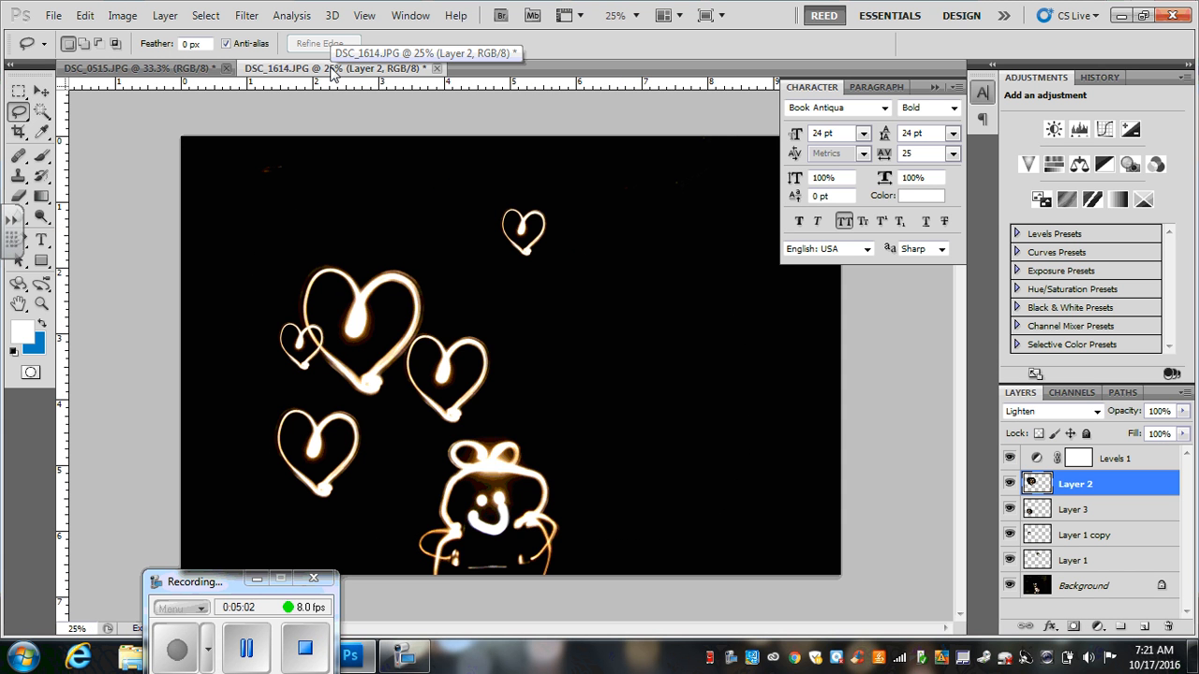
pyautogui.hotkey('ctrl', 'v')
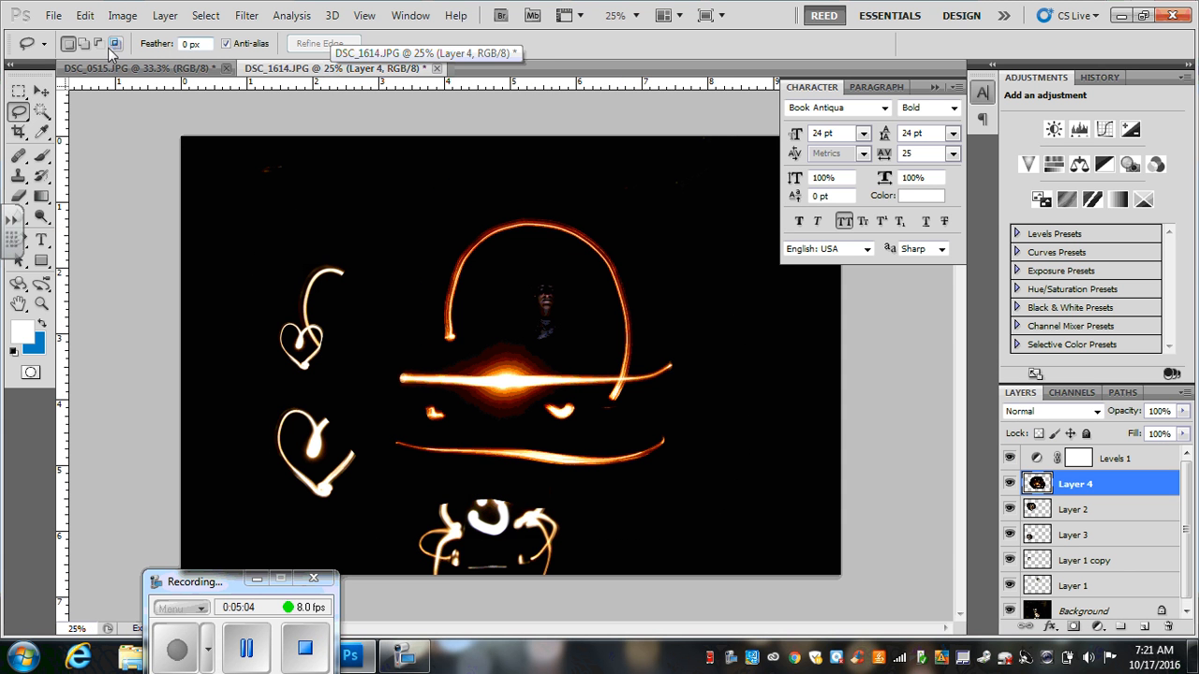
# - Move the pasted light painting to the upper right of the hearts photo and set its blend mode to Lighten
pyautogui.click(41, 91)
pyautogui.moveTo(522, 393)
pyautogui.mouseDown()
pyautogui.moveTo(429, 390)
pyautogui.moveTo(647, 351)
pyautogui.moveTo(627, 354)
pyautogui.mouseUp()
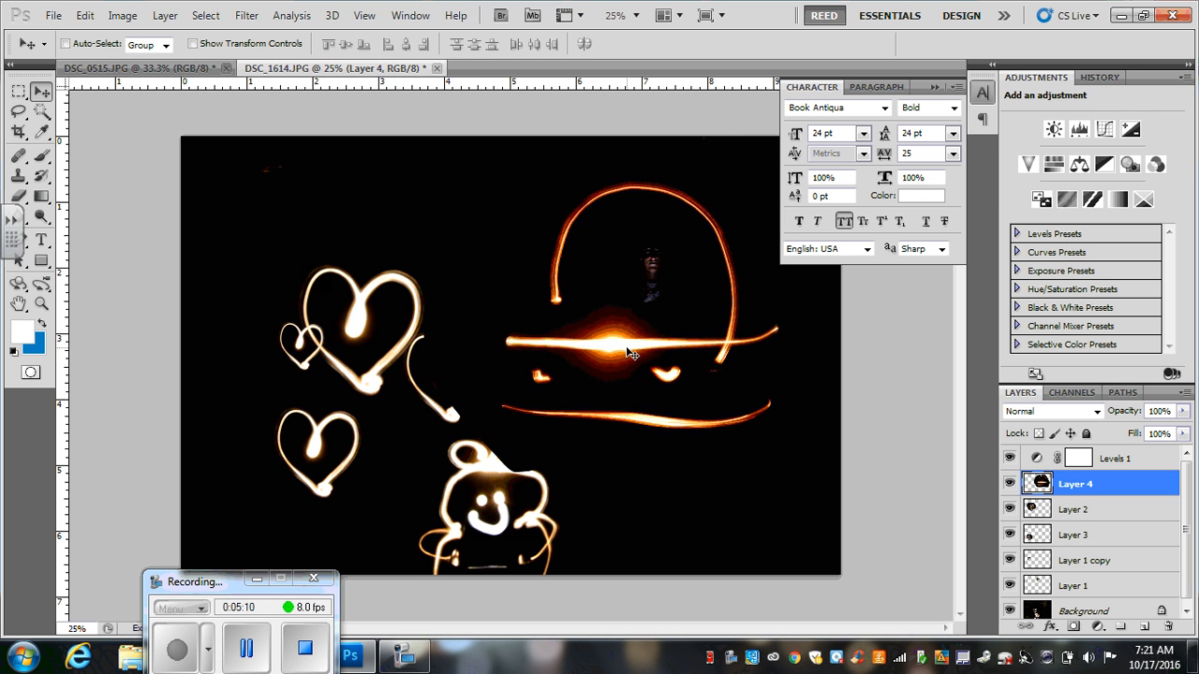
pyautogui.click(1097, 412)
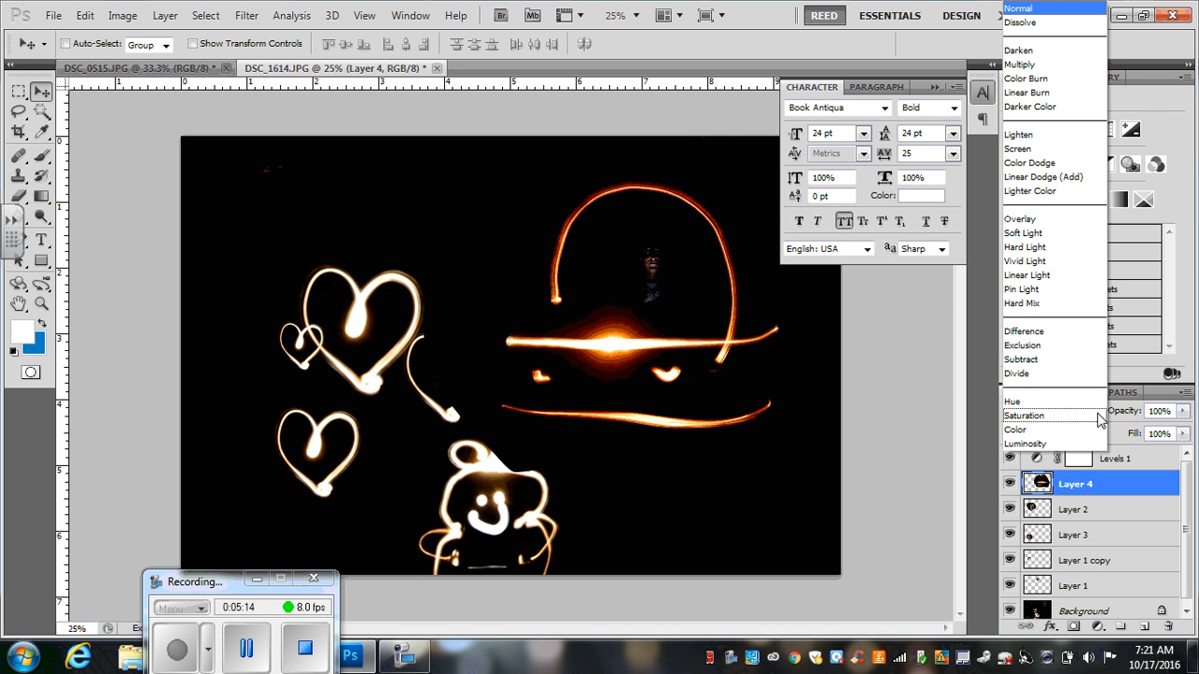
pyautogui.click(1035, 134)
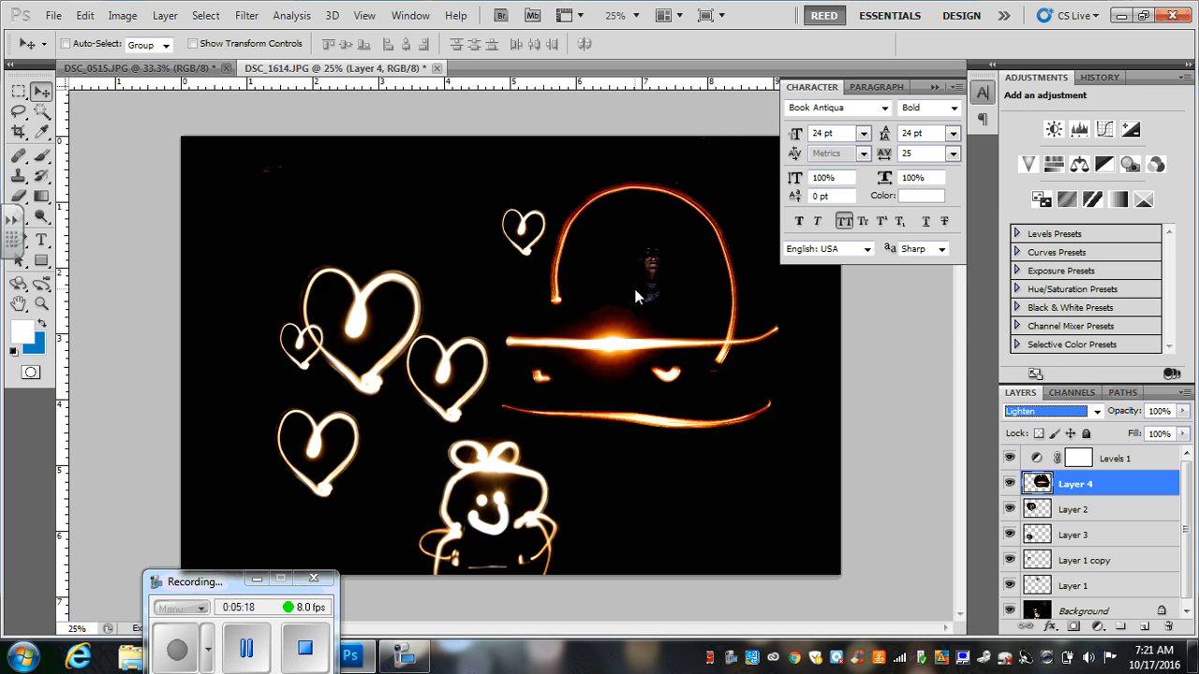
pyautogui.moveTo(616, 340)
pyautogui.mouseDown()
pyautogui.moveTo(437, 337)
pyautogui.moveTo(644, 335)
pyautogui.mouseUp()
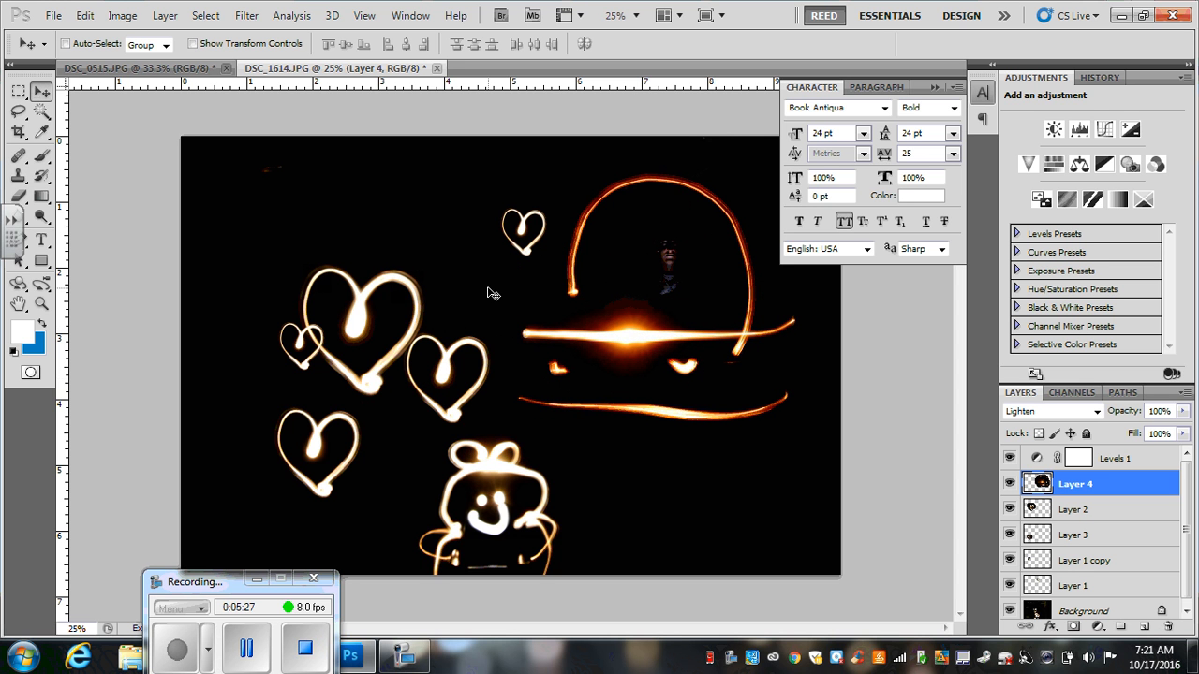
# - Scale the pasted light painting on Layer 4 proportionally down to about 70%
pyautogui.click(84, 15)
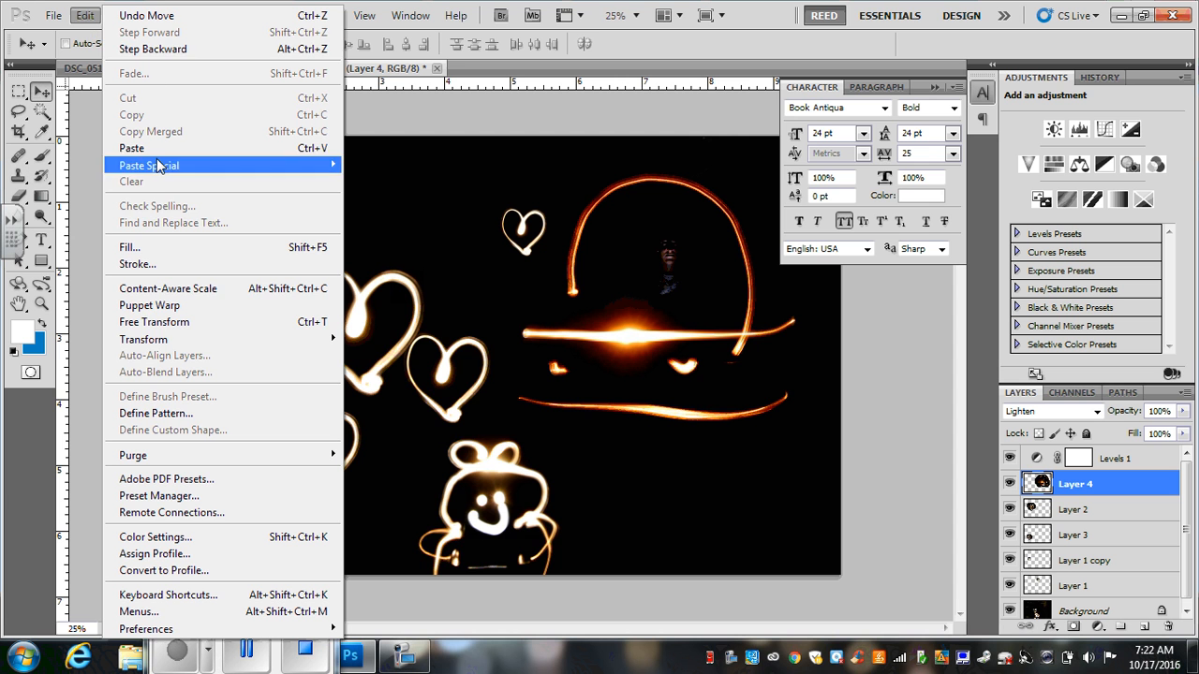
pyautogui.moveTo(164, 341)
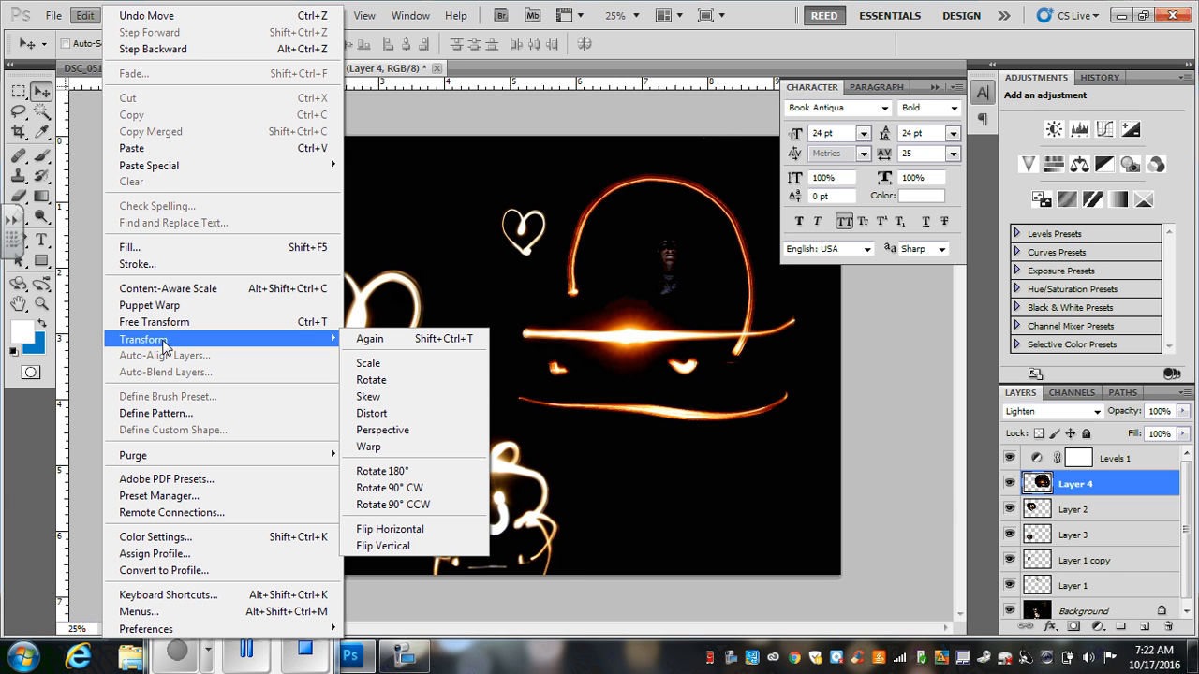
pyautogui.click(394, 366)
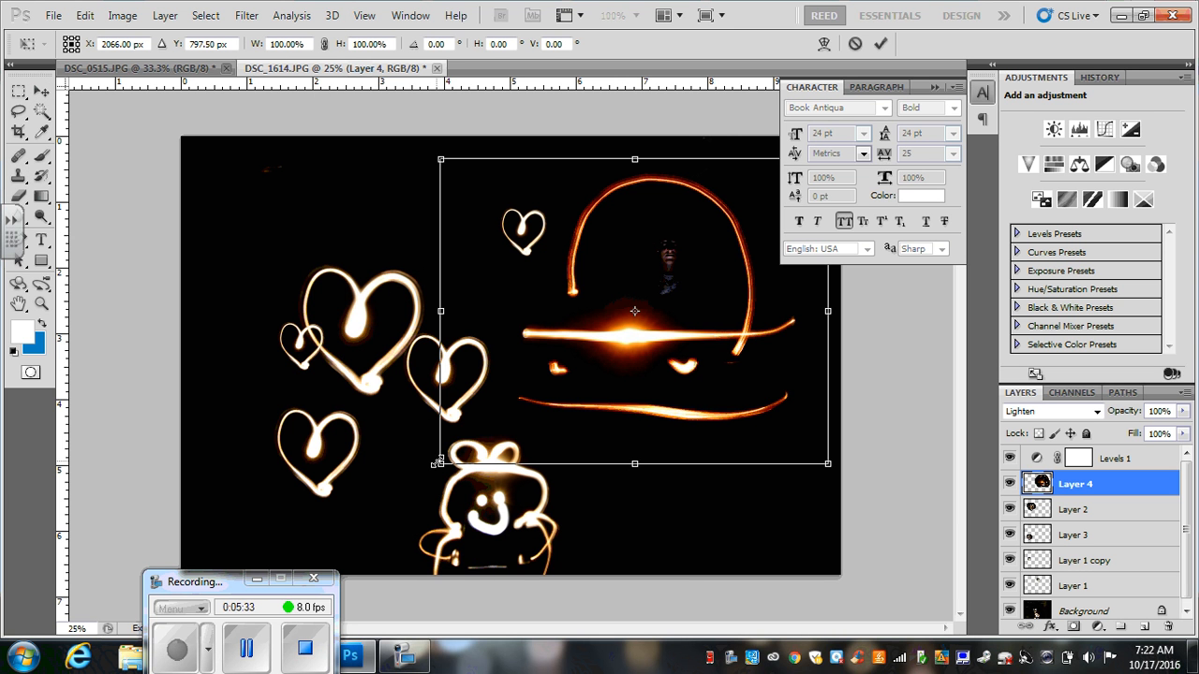
pyautogui.moveTo(443, 463); pyautogui.dragTo(556, 372)
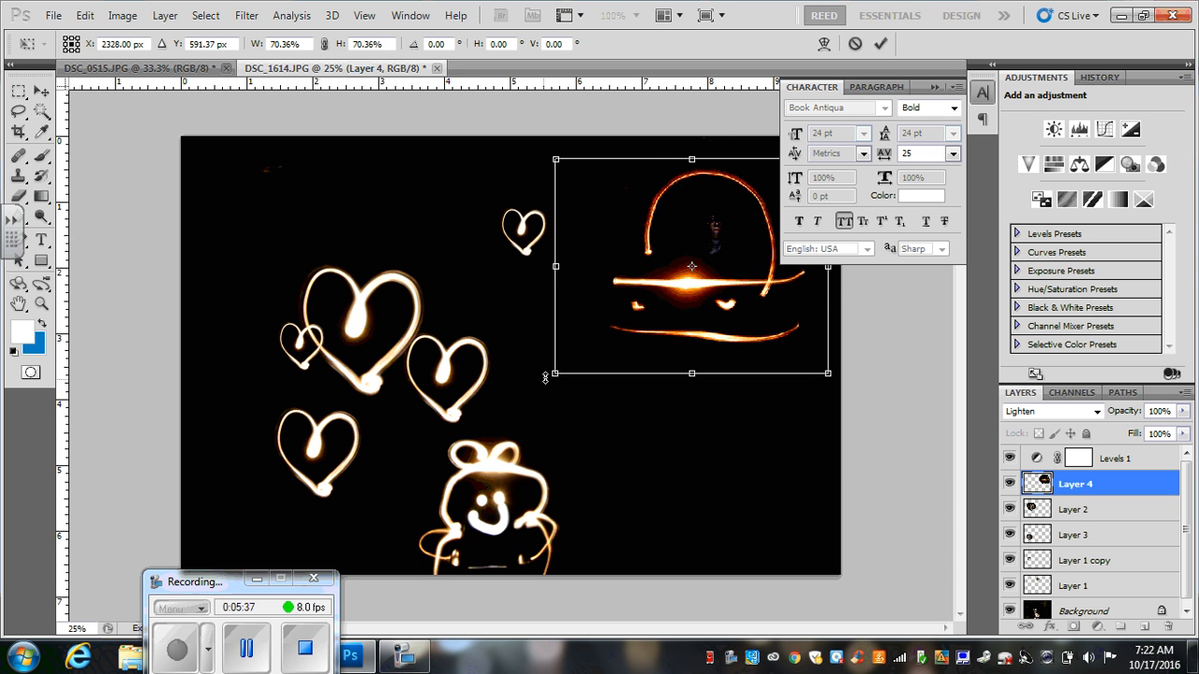
# - Rotate the light painting on Layer 4 about 17° clockwise, shift it slightly down and left, and apply the transformation
pyautogui.click(84, 15)
pyautogui.moveTo(150, 343)
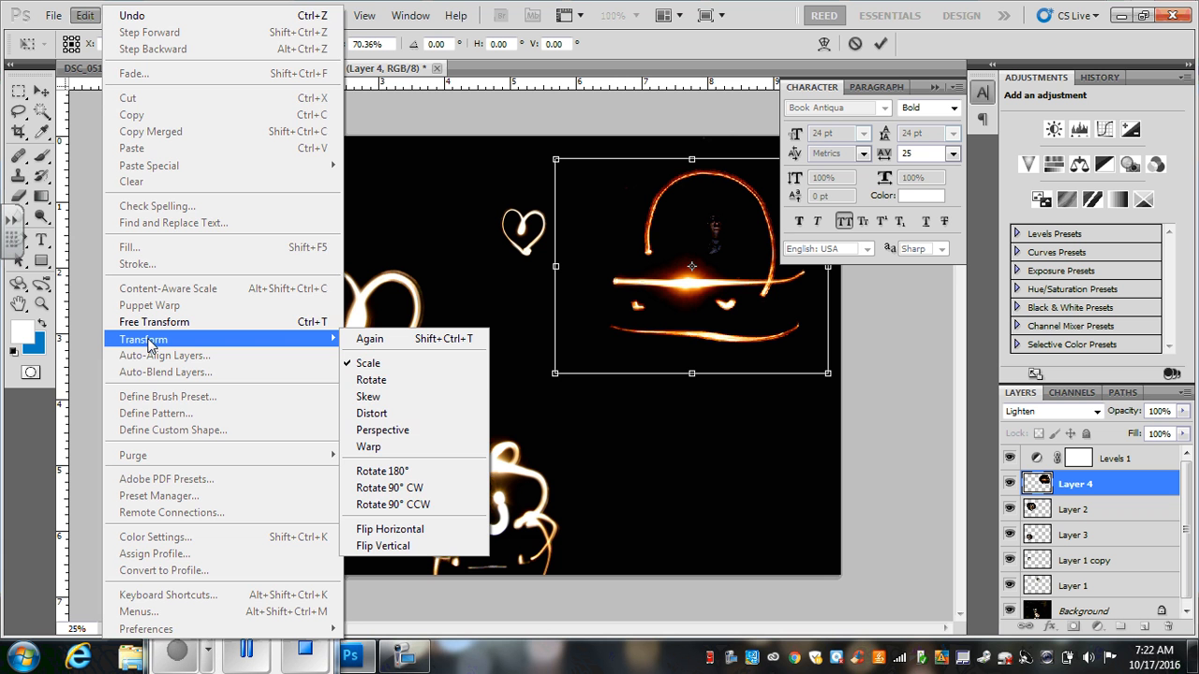
pyautogui.click(371, 381)
pyautogui.moveTo(539, 413); pyautogui.dragTo(503, 362)
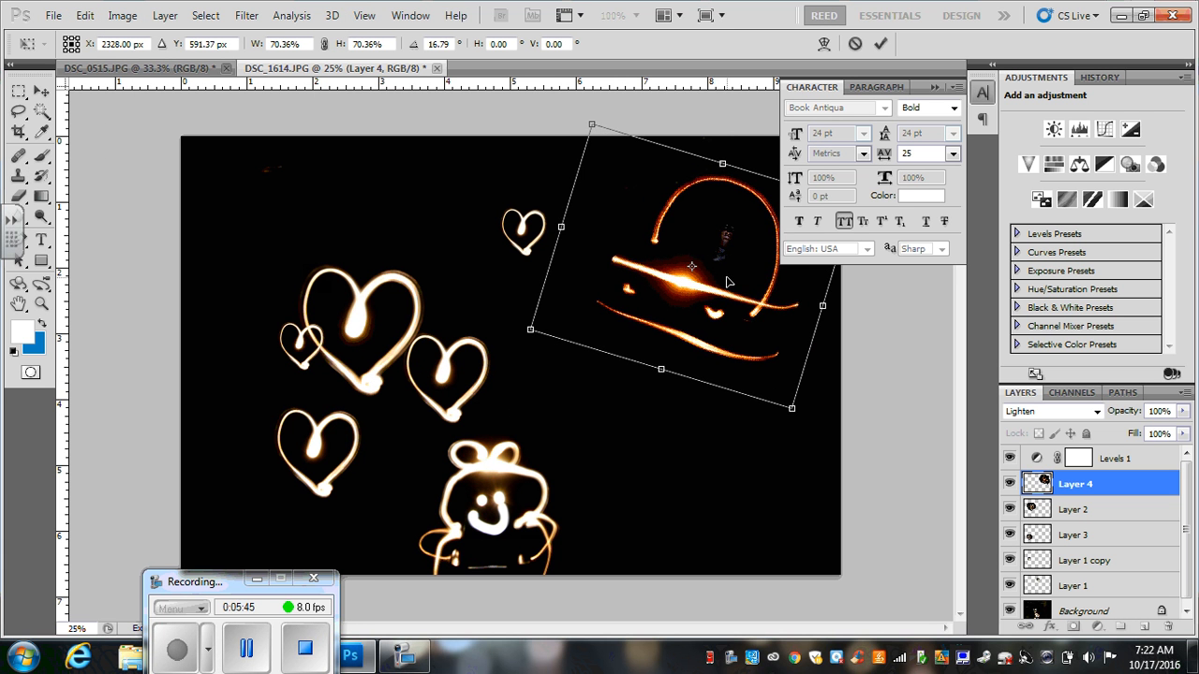
pyautogui.moveTo(728, 282); pyautogui.dragTo(696, 310)
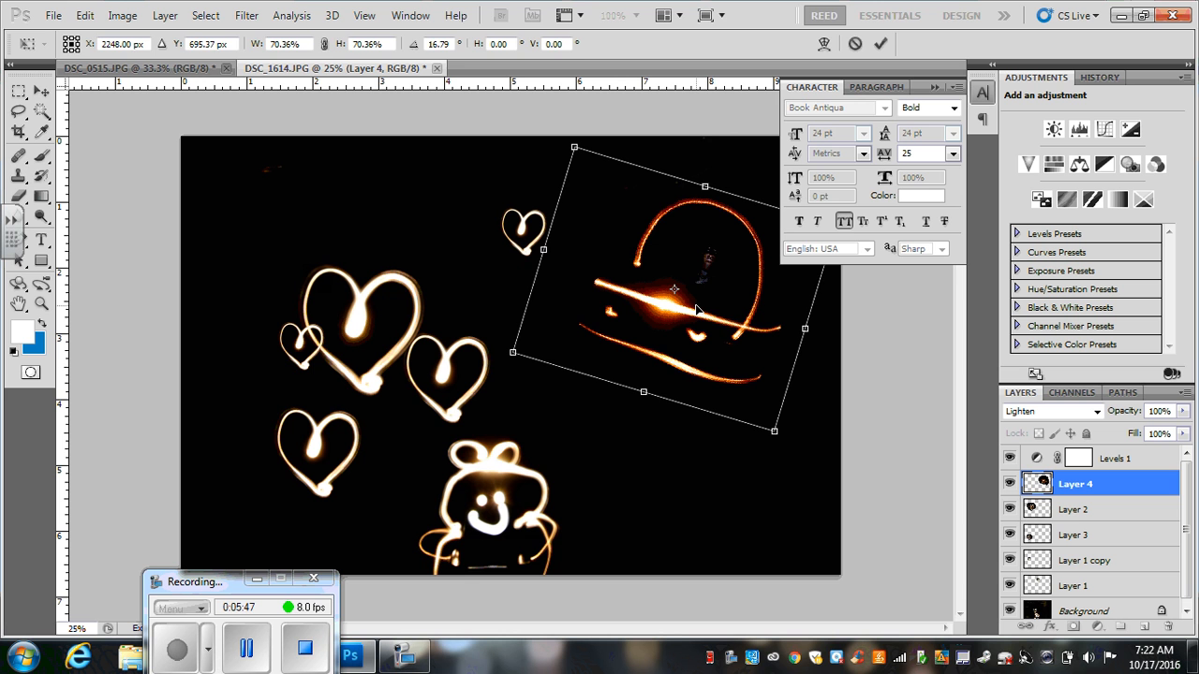
pyautogui.press('Return')
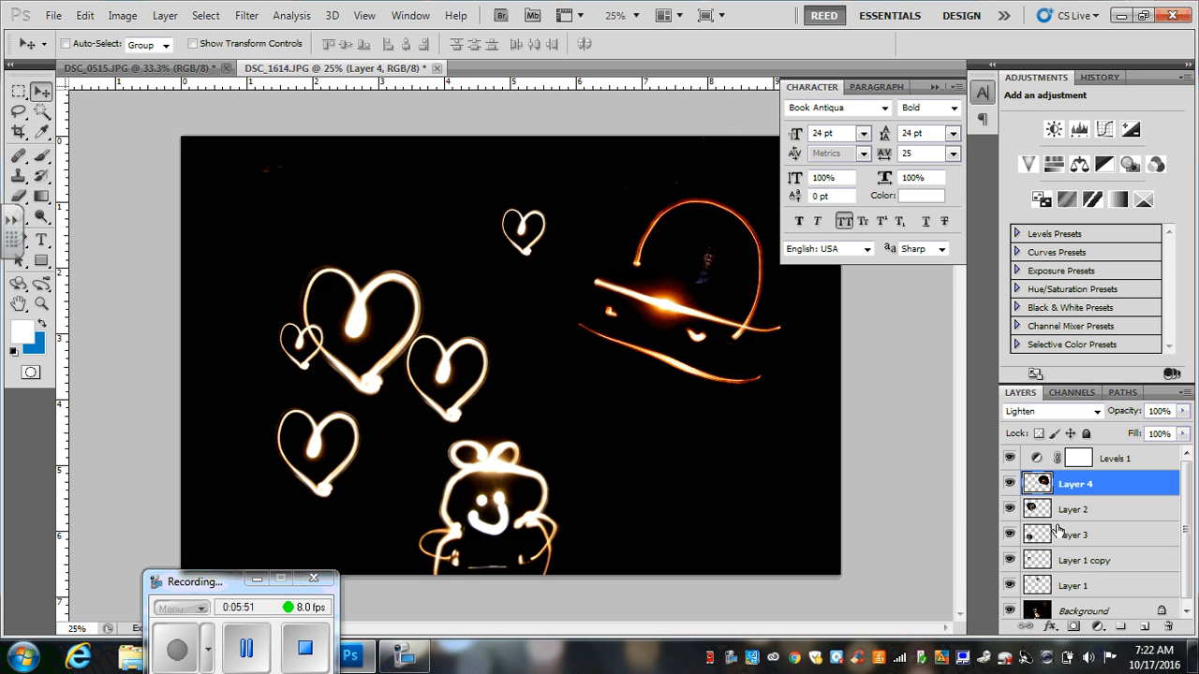
# - Duplicate the small left heart twice, placing one copy at the orange light painting's lower right and the other below it
pyautogui.click(1081, 566)
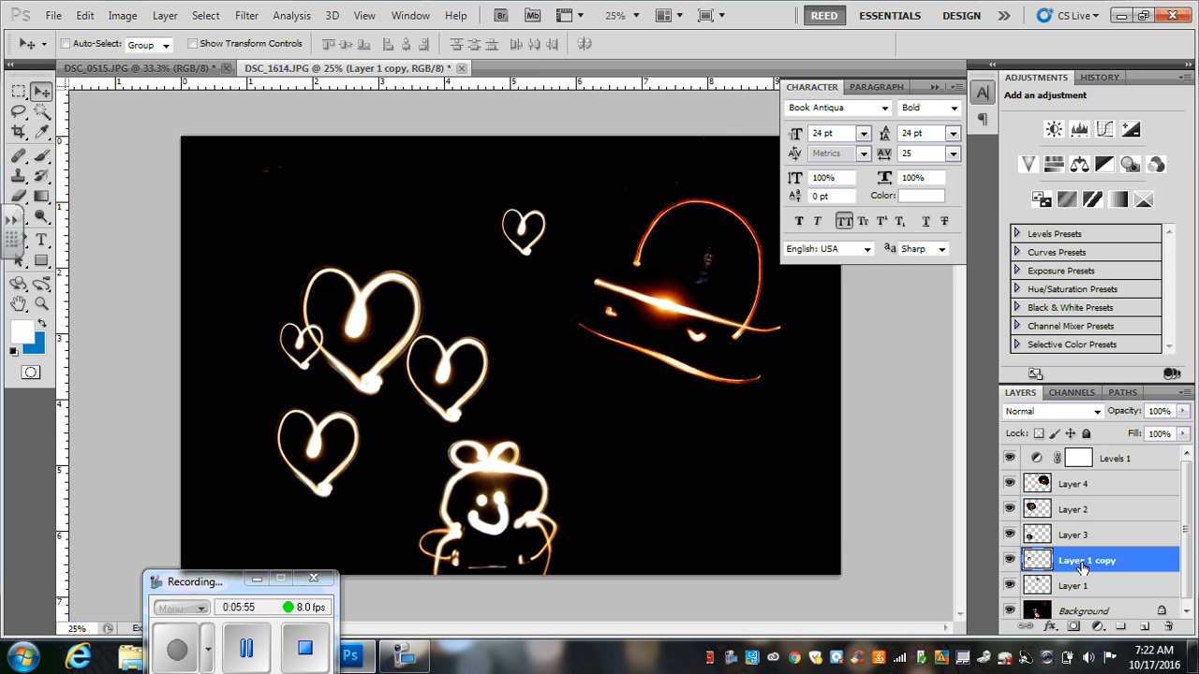
pyautogui.hotkey('ctrl', 'j')
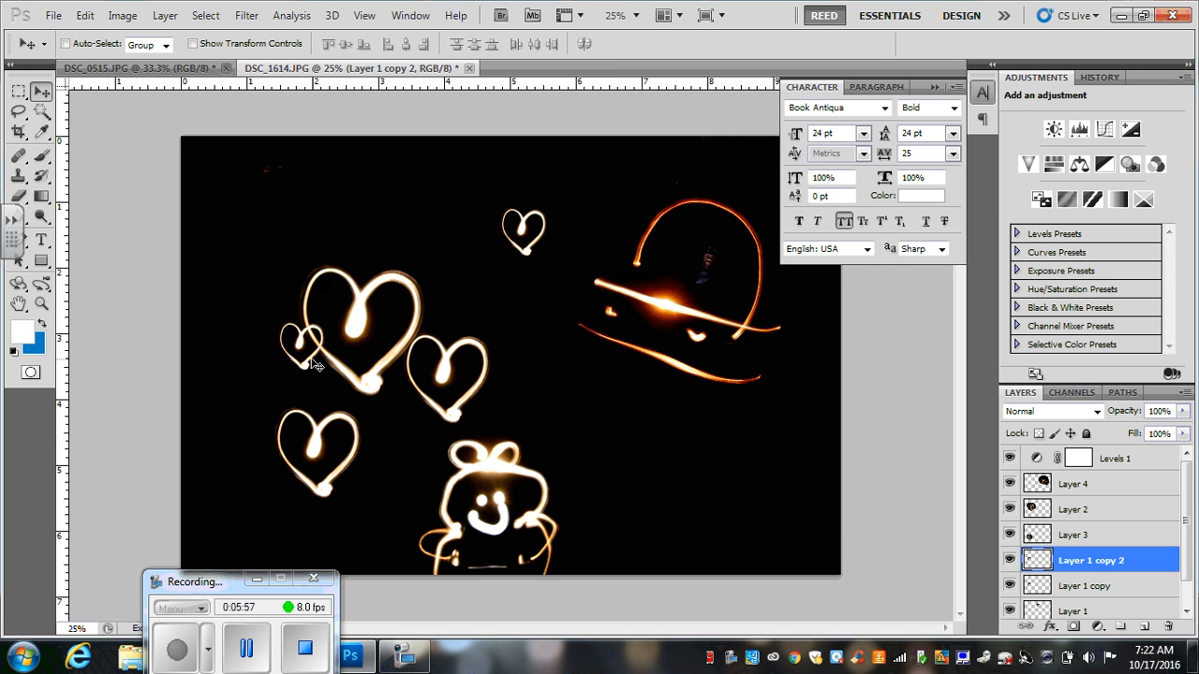
pyautogui.moveTo(319, 359); pyautogui.dragTo(794, 403)
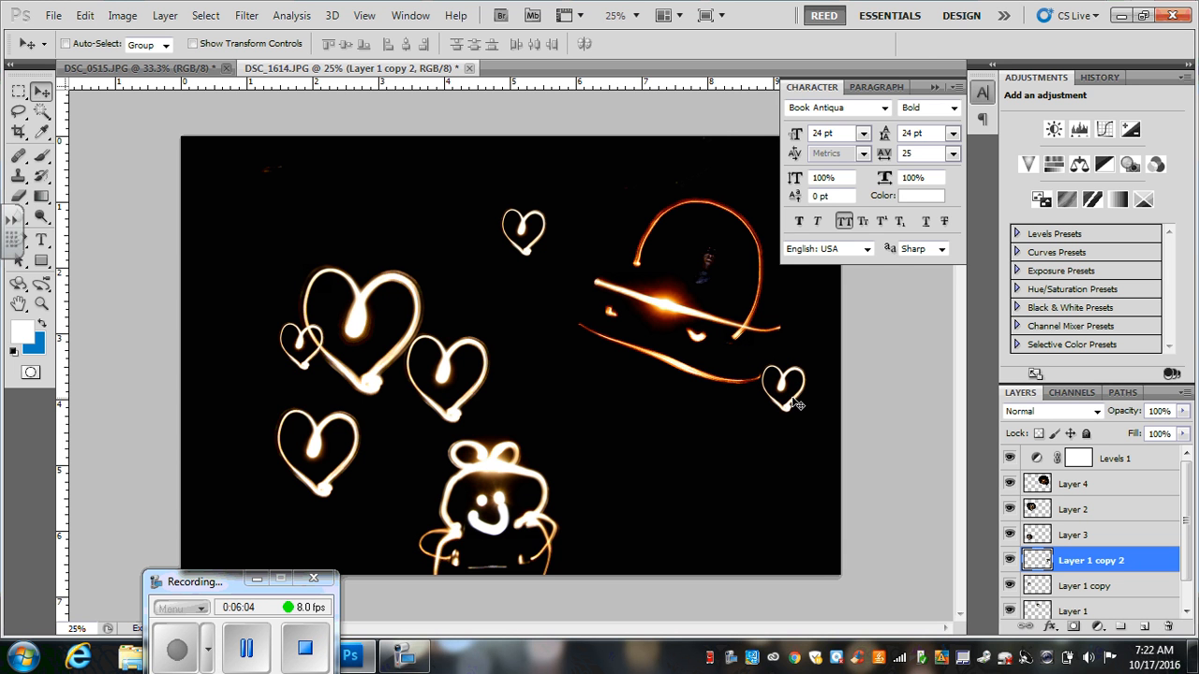
pyautogui.hotkey('ctrl', 'j')
pyautogui.moveTo(779, 389); pyautogui.dragTo(631, 431)
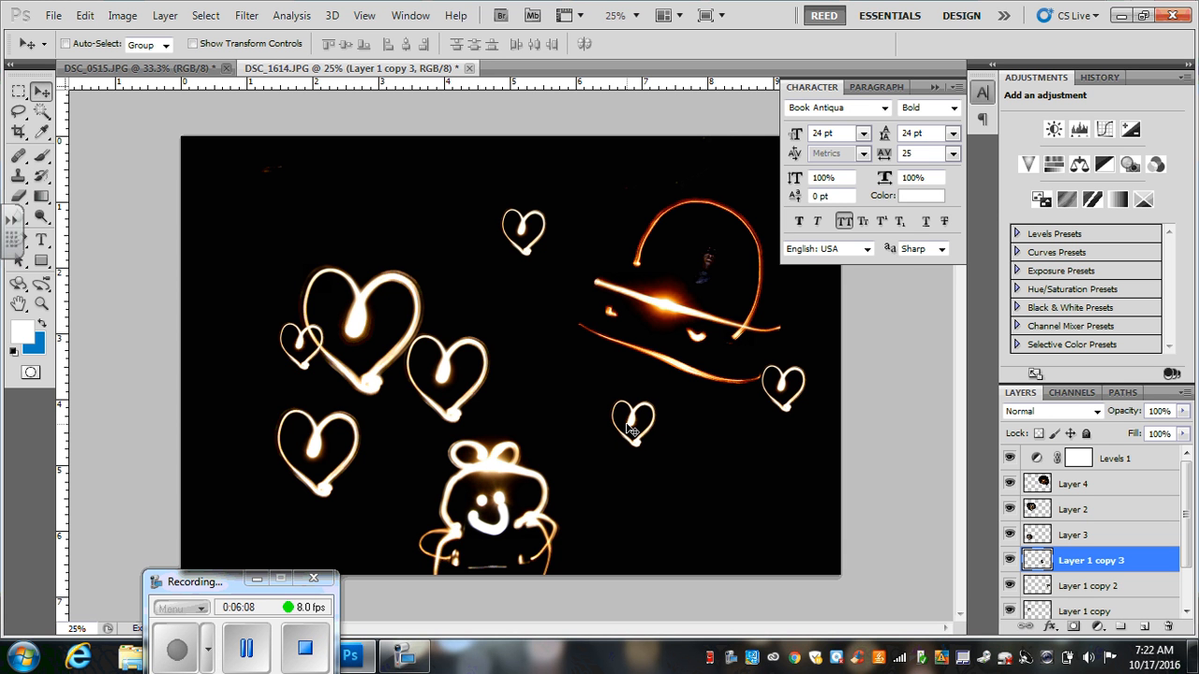